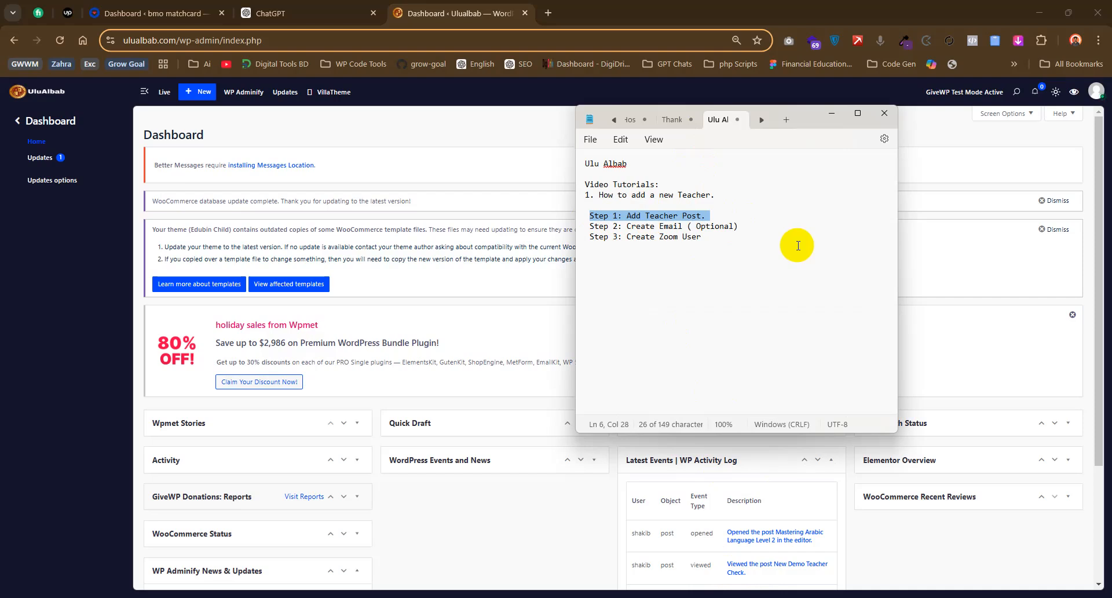
Review the three steps for adding a new teacher in the tutorial notes: teacher post, optional email, and Zoom user.
drag(702, 237, 590, 226)
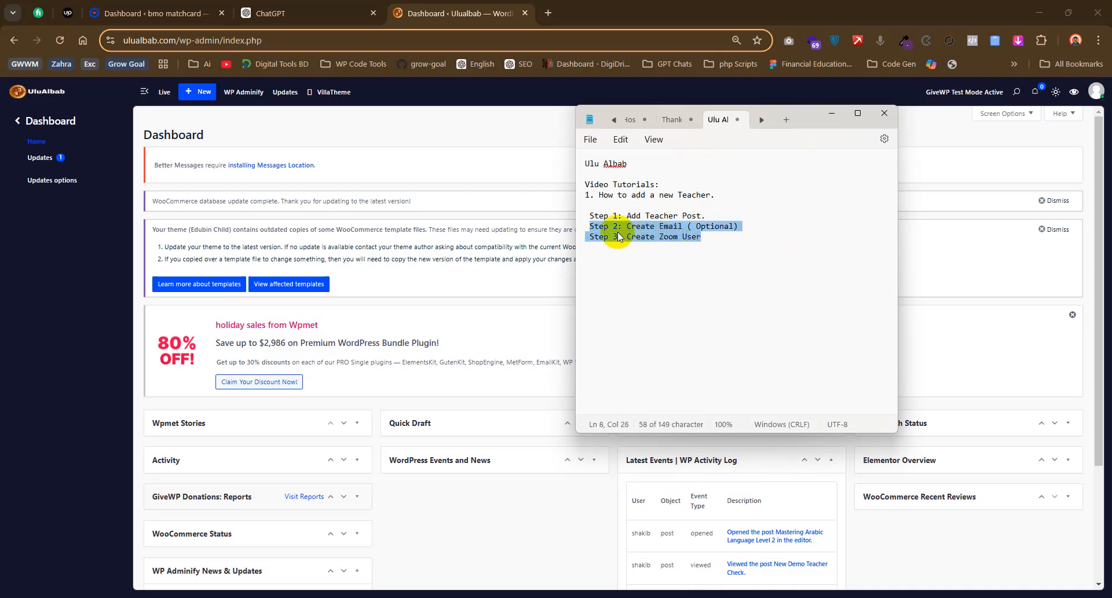
drag(720, 248, 589, 232)
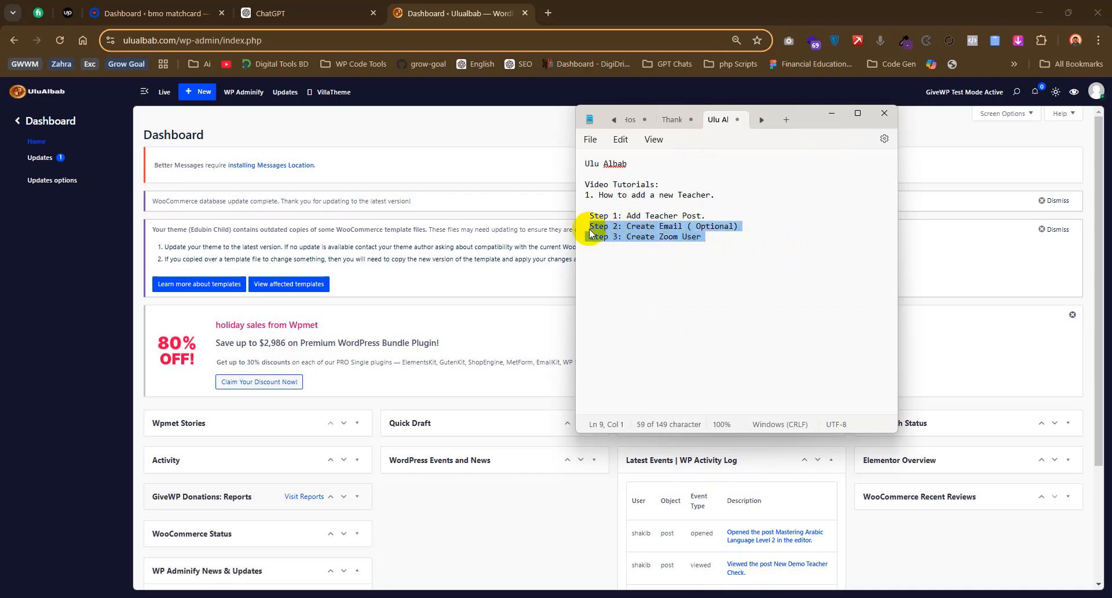
click(677, 246)
drag(708, 216, 589, 216)
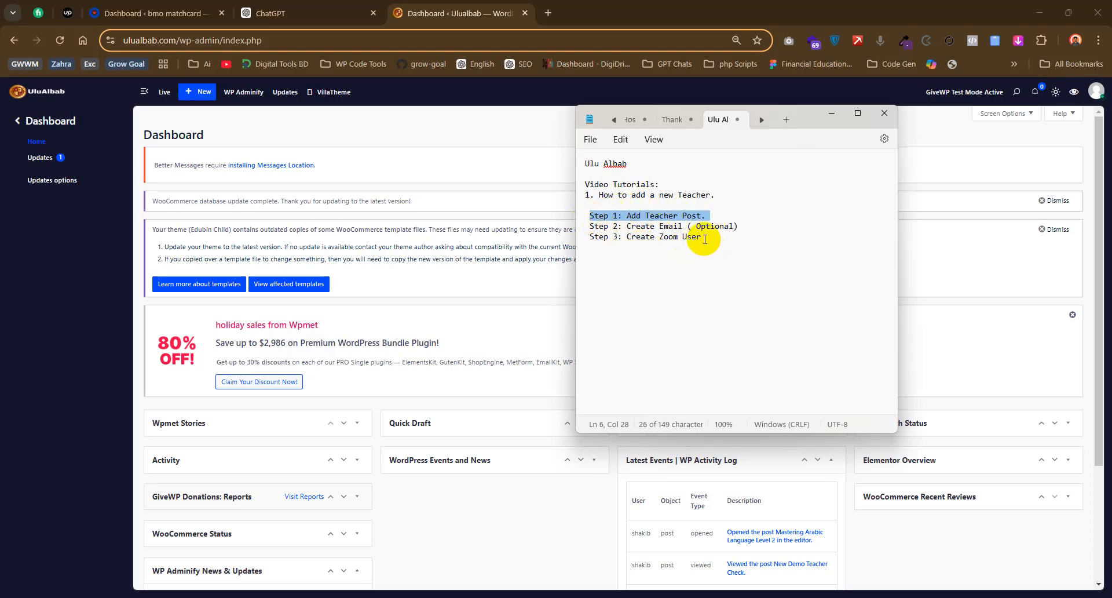
drag(704, 238, 589, 227)
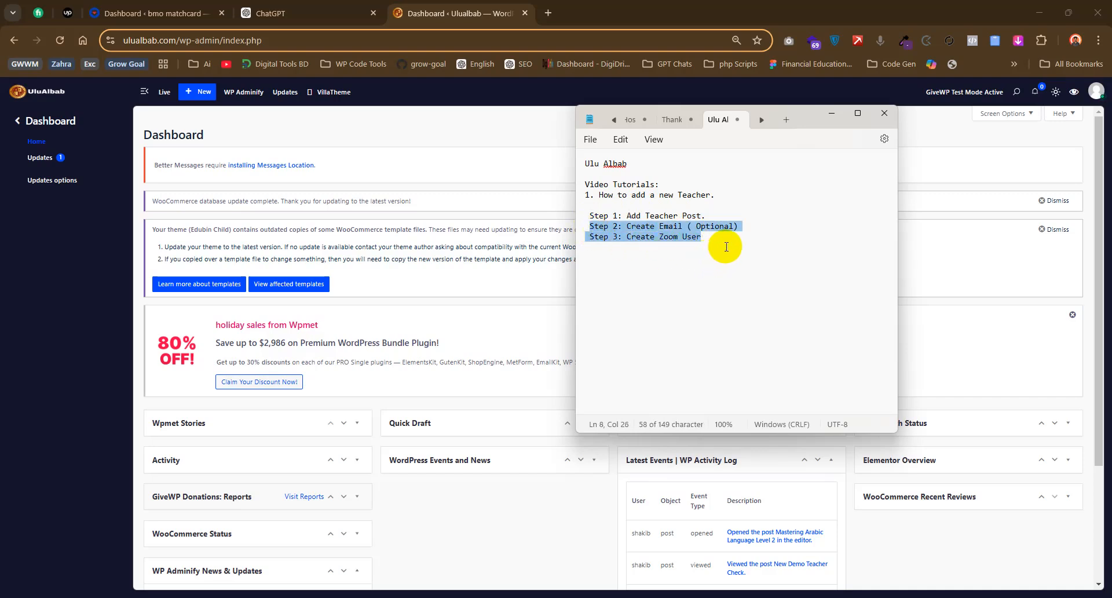
click(706, 237)
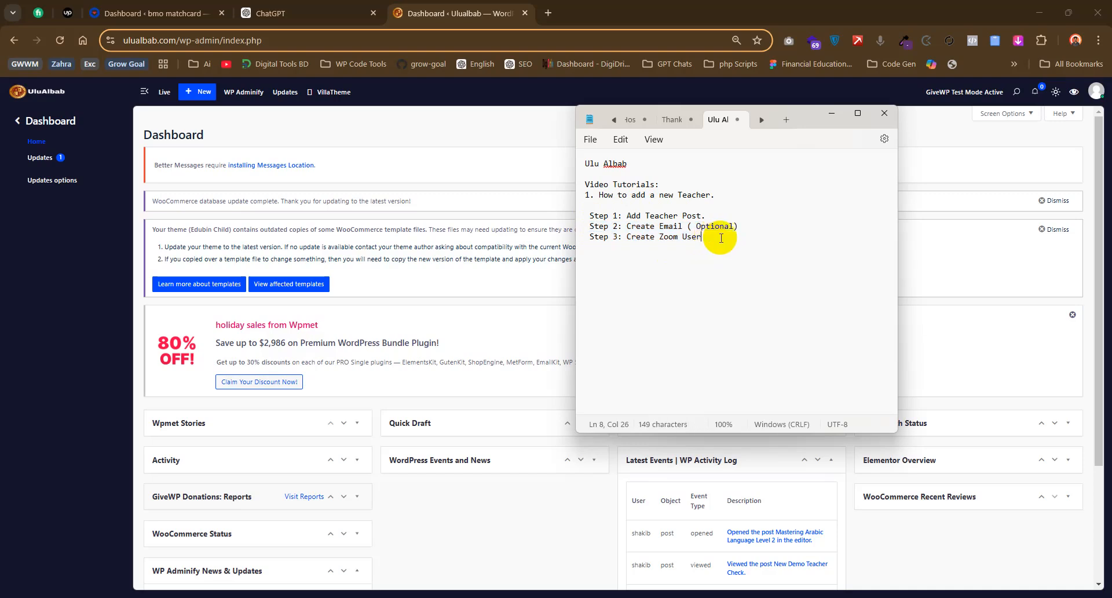
drag(740, 227, 590, 231)
drag(713, 242, 627, 239)
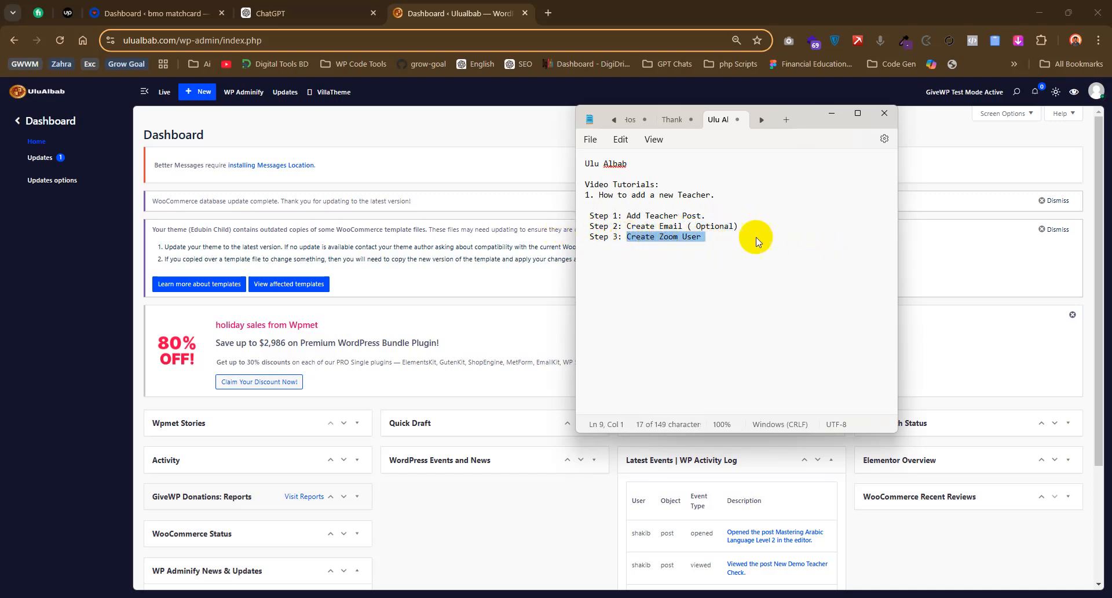
click(753, 237)
Switch to the UluAlbab WordPress dashboard in the browser and open a blank Add New Teacher form.
click(392, 259)
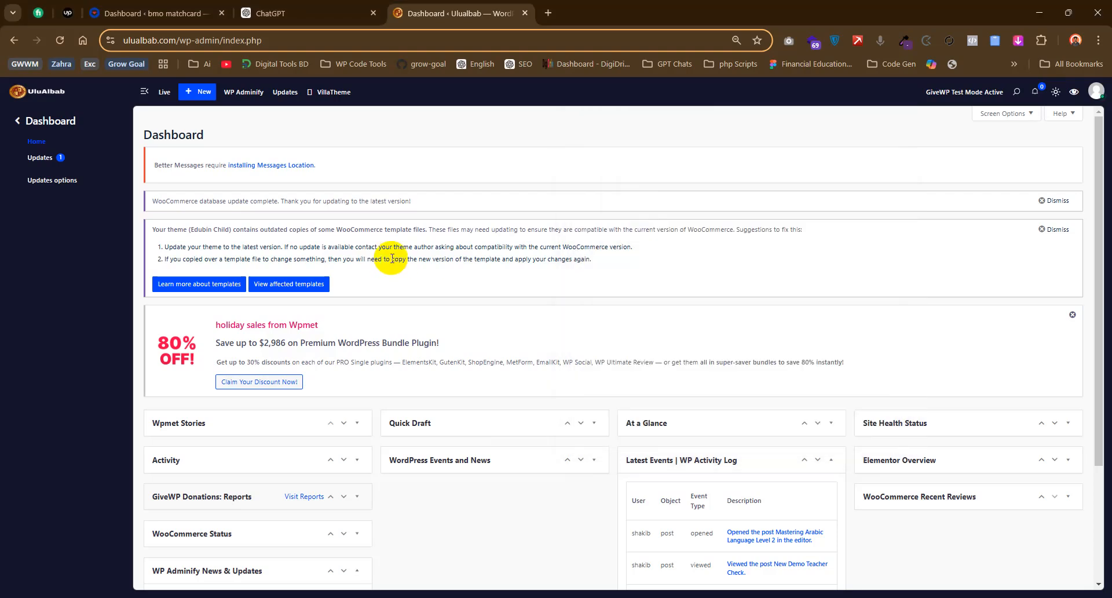
click(18, 121)
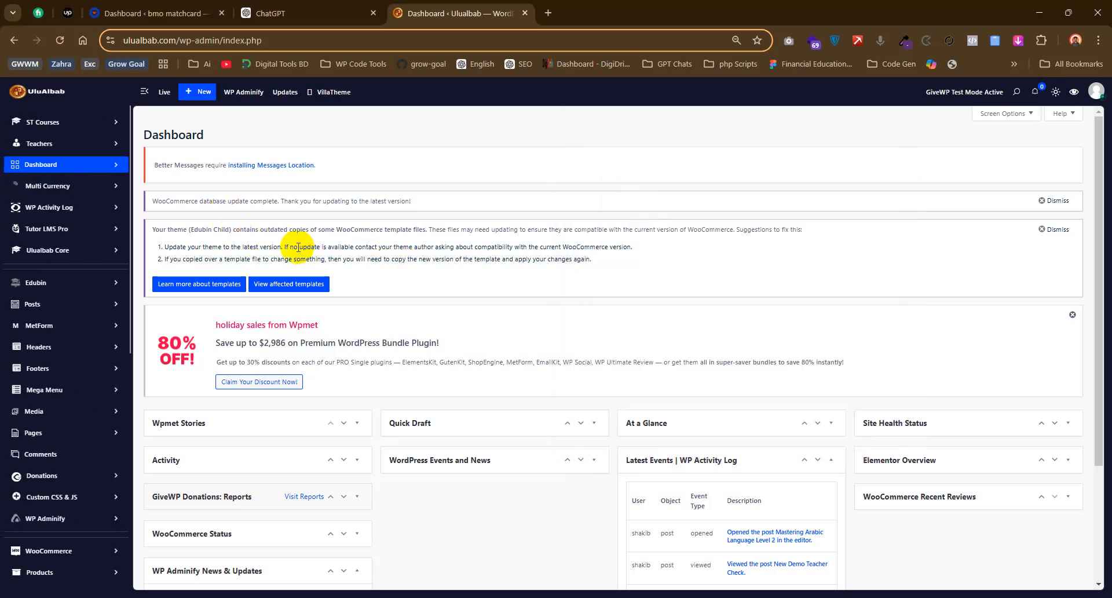
click(42, 145)
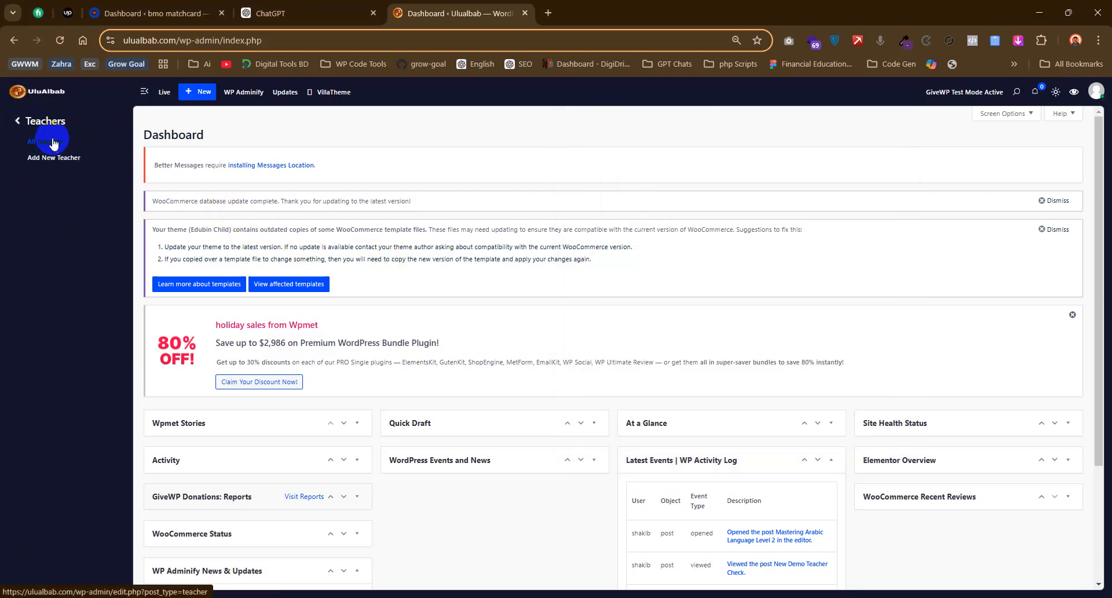
click(60, 157)
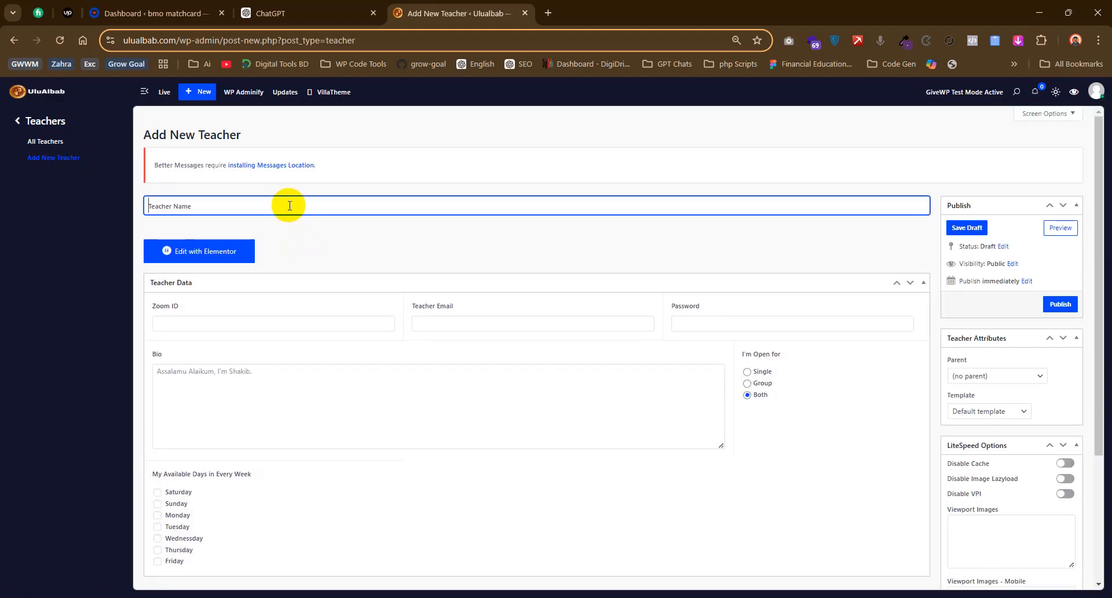
Enter the teacher's full name as the title of the new teacher post.
text(Rahman)
click(395, 236)
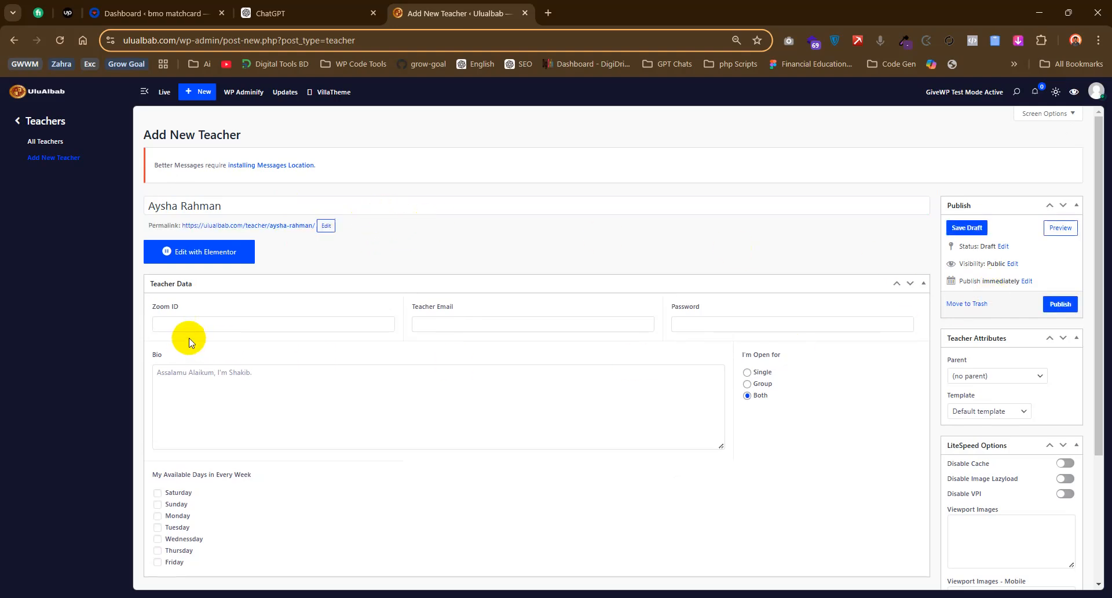
click(199, 324)
click(168, 309)
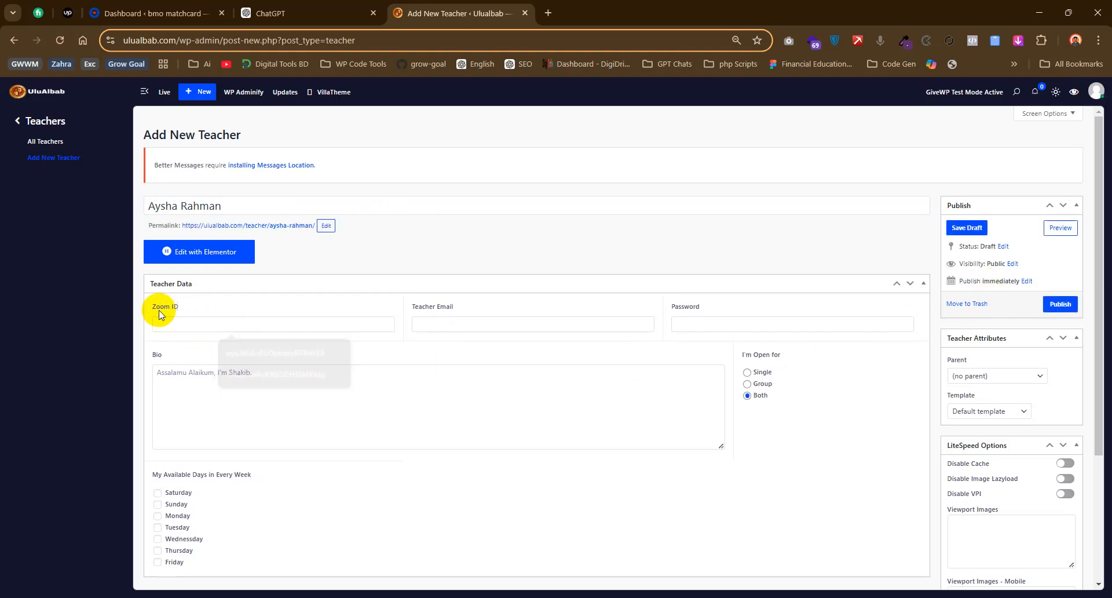
click(189, 323)
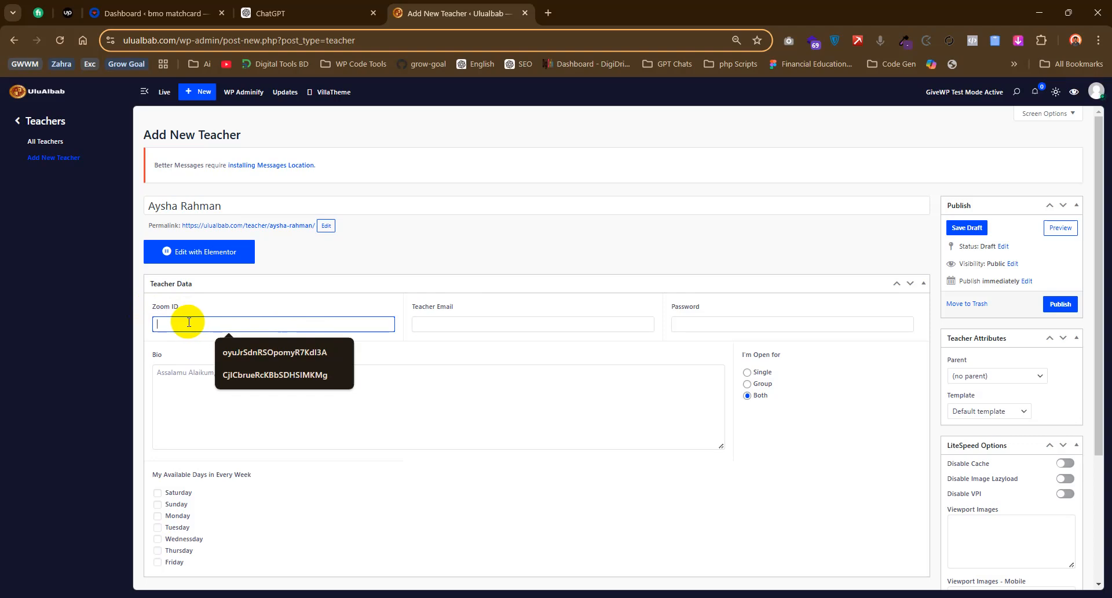
Fill in the teacher's email address, reusing the suggested address and replacing its beginning with the new teacher's name and a number.
click(458, 317)
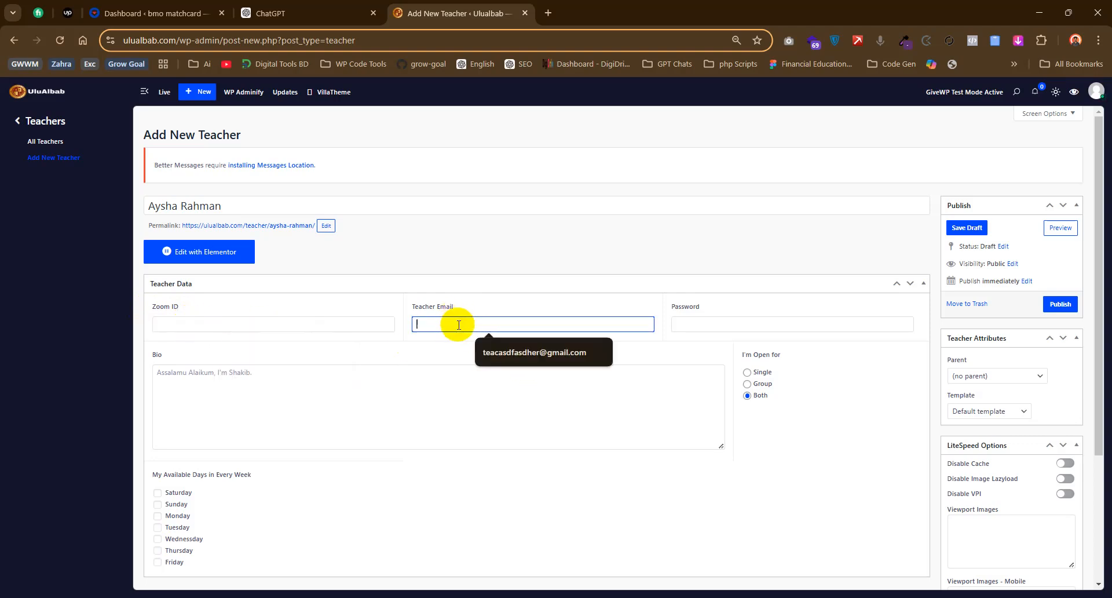
click(500, 351)
drag(462, 324, 398, 322)
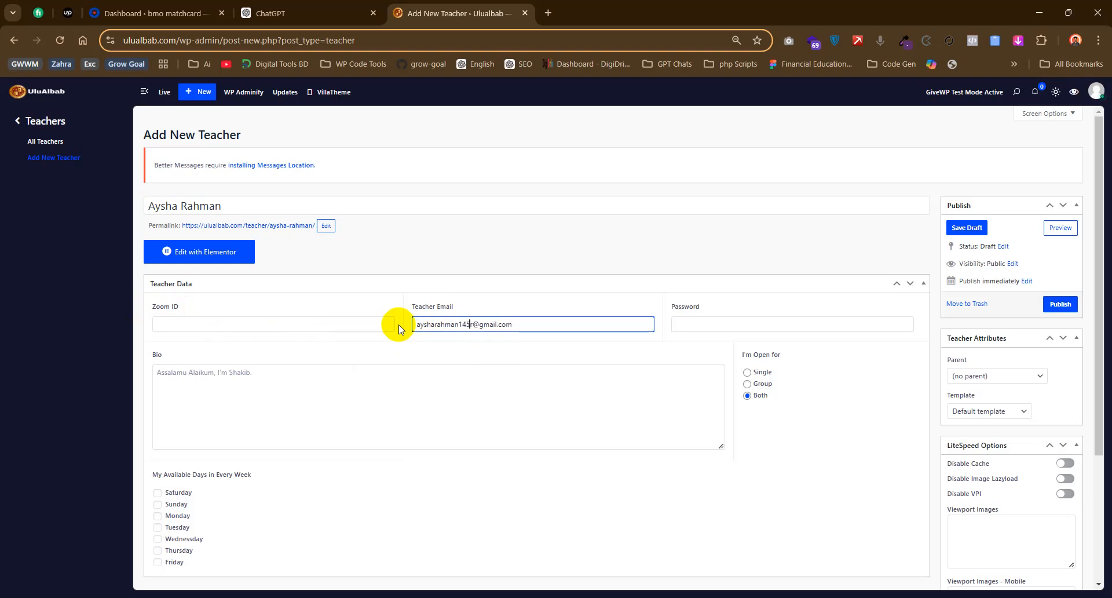
click(479, 340)
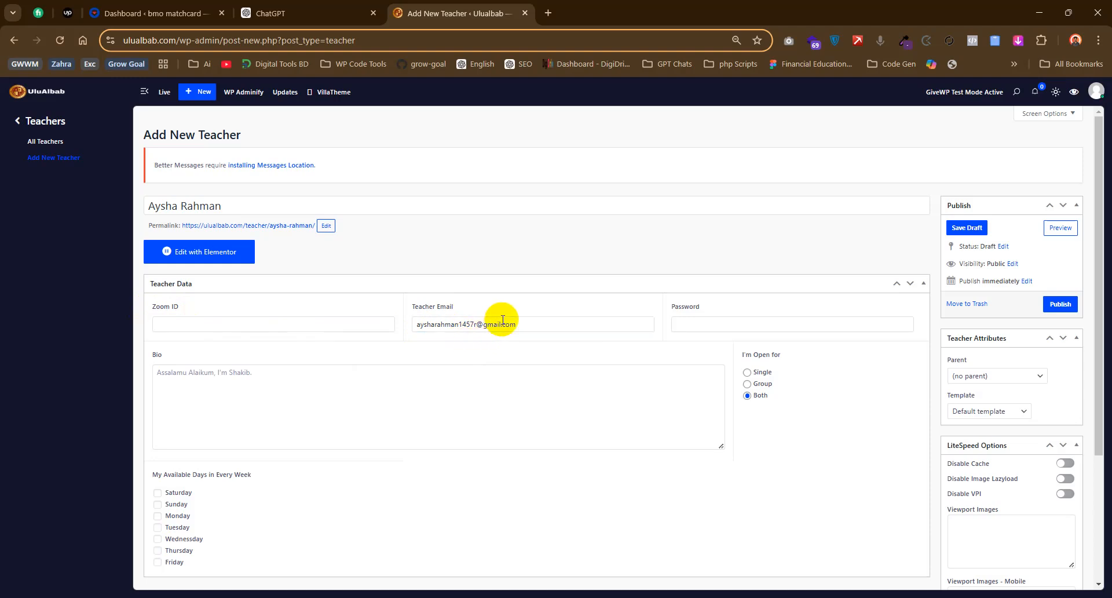
Enter the teacher's account password and use "asdfsad" as placeholder text for the bio.
click(690, 325)
click(786, 358)
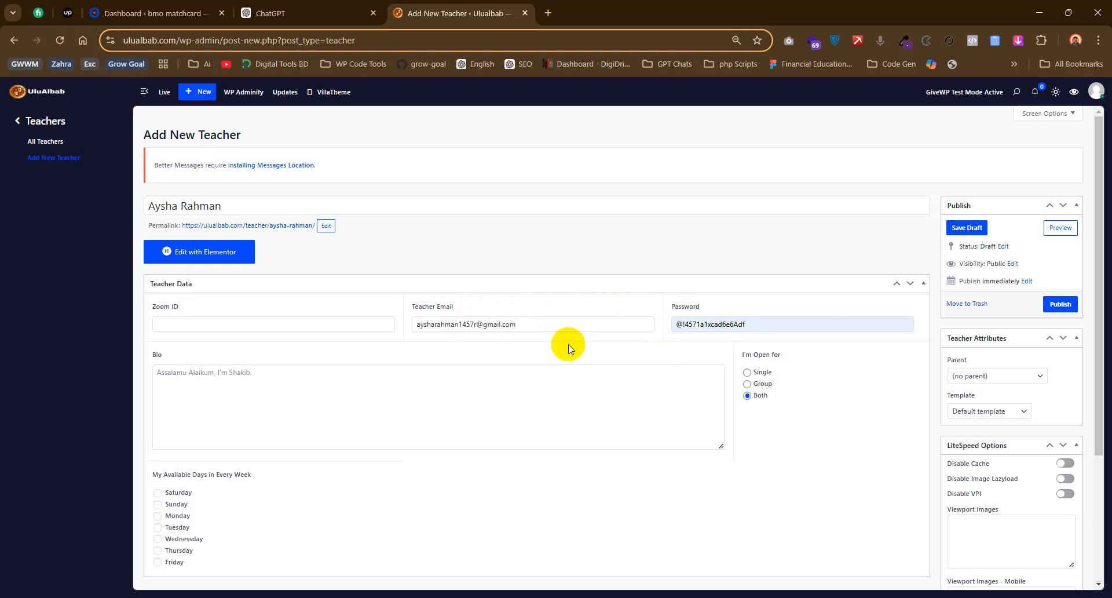
click(321, 388)
text(asdfsad)
Mark Saturday as the teacher's available day and set both its start time and end time to 12:00 am.
click(191, 497)
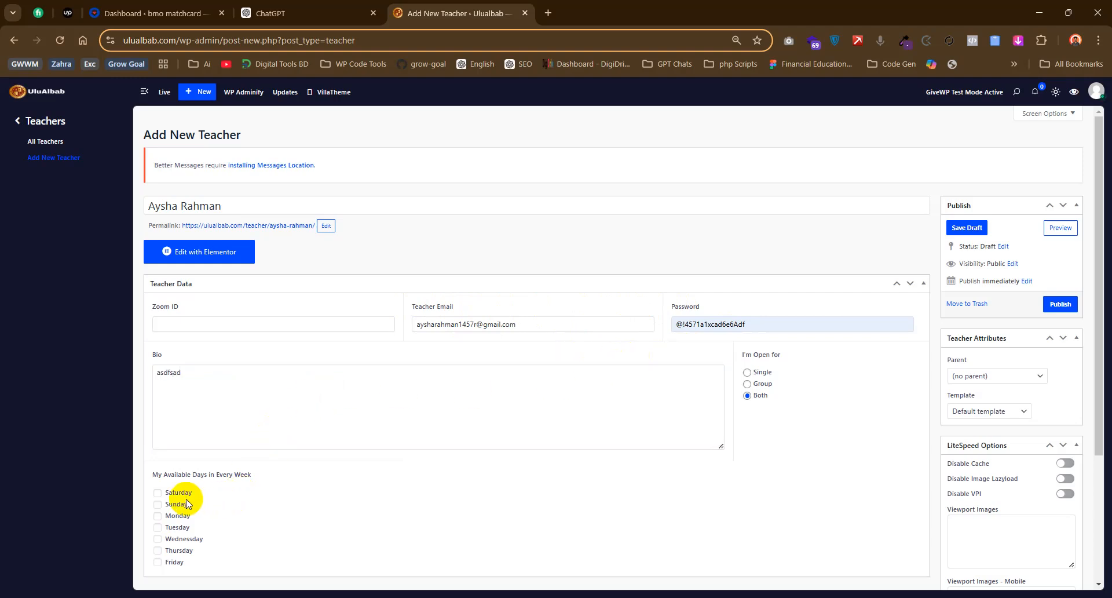
click(191, 497)
scroll(199, 427, down, 1)
click(529, 428)
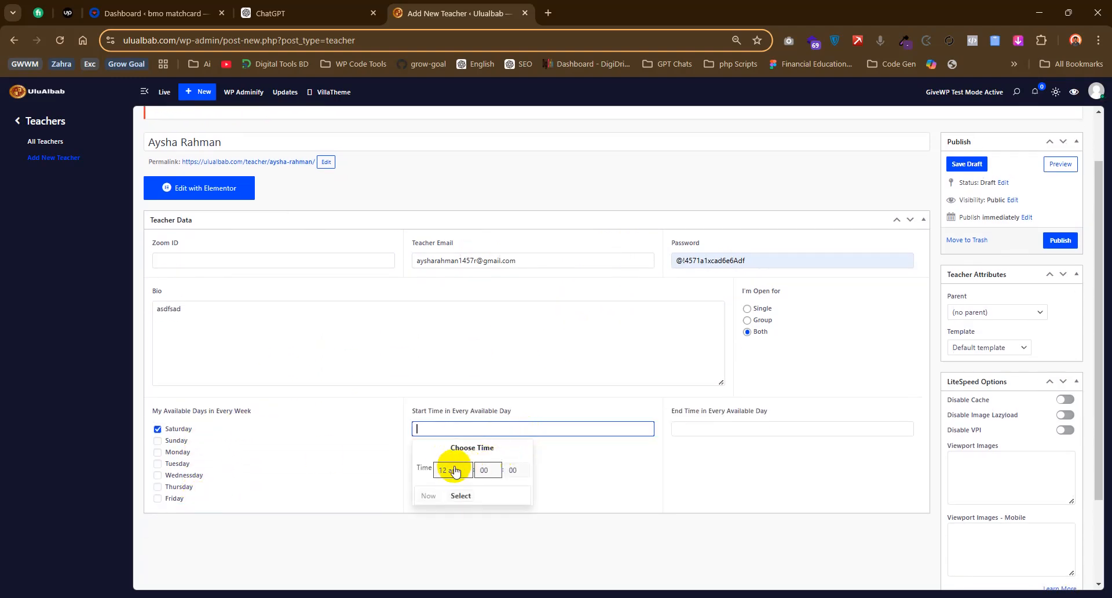
click(460, 494)
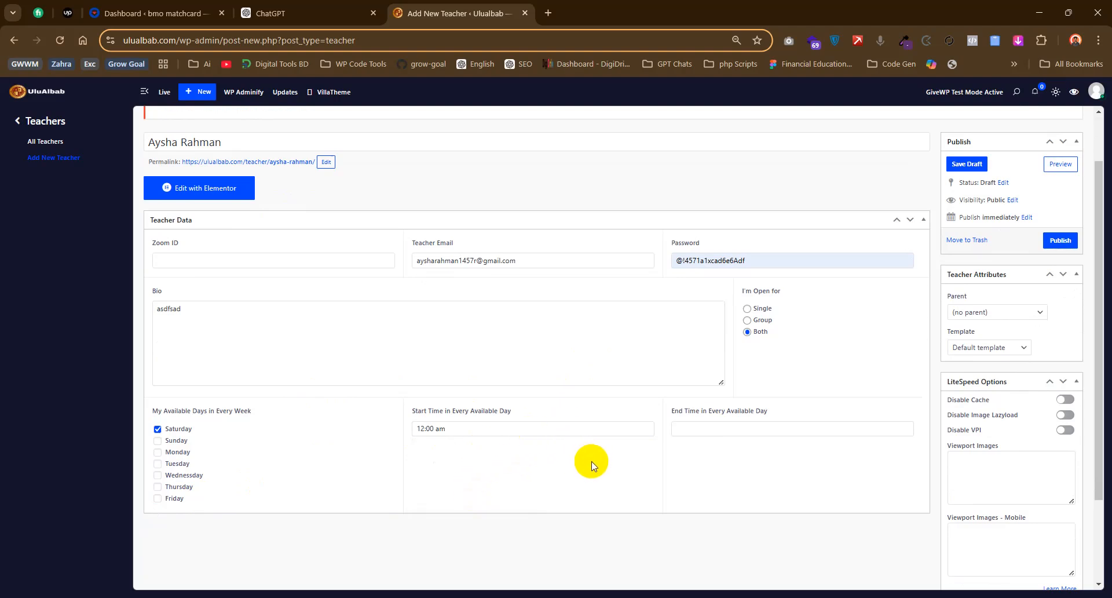
click(785, 428)
click(720, 496)
click(461, 428)
Set the portrait of the man in a dark suit from the media library as the teacher's featured image.
scroll(869, 464, down, 2)
click(978, 528)
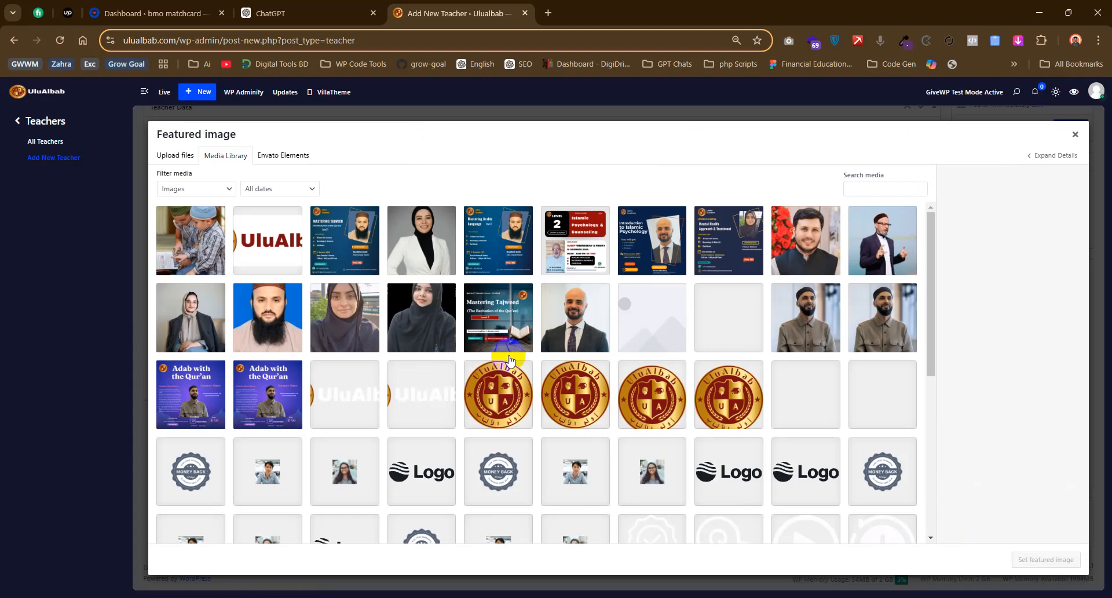
click(575, 317)
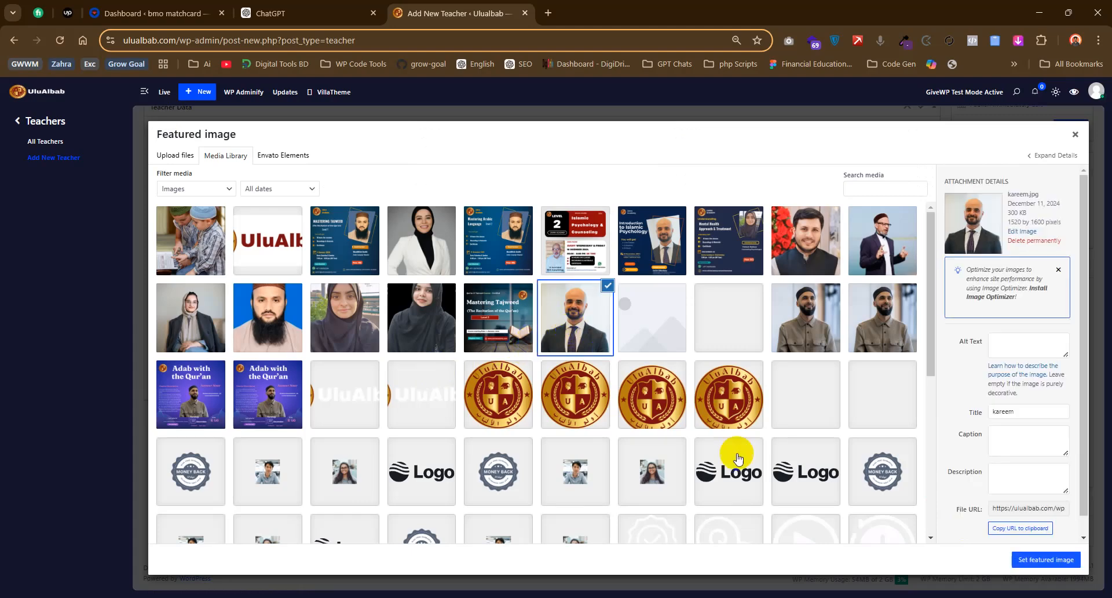
click(1045, 560)
Check the completed teacher form and publish the new teacher post.
scroll(902, 452, up, 2)
scroll(901, 431, down, 4)
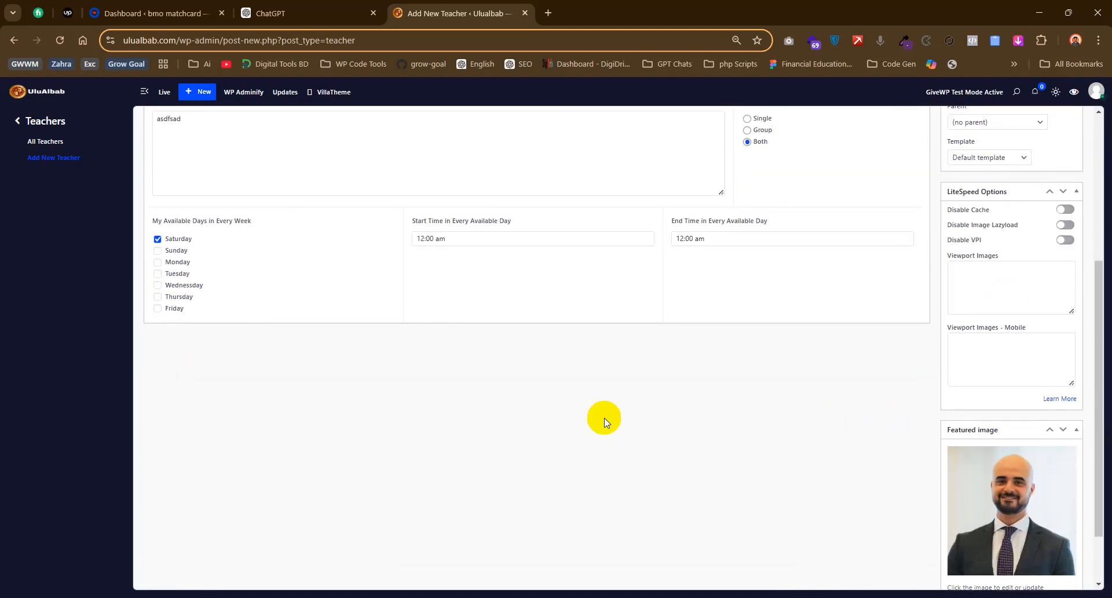
scroll(580, 414, up, 4)
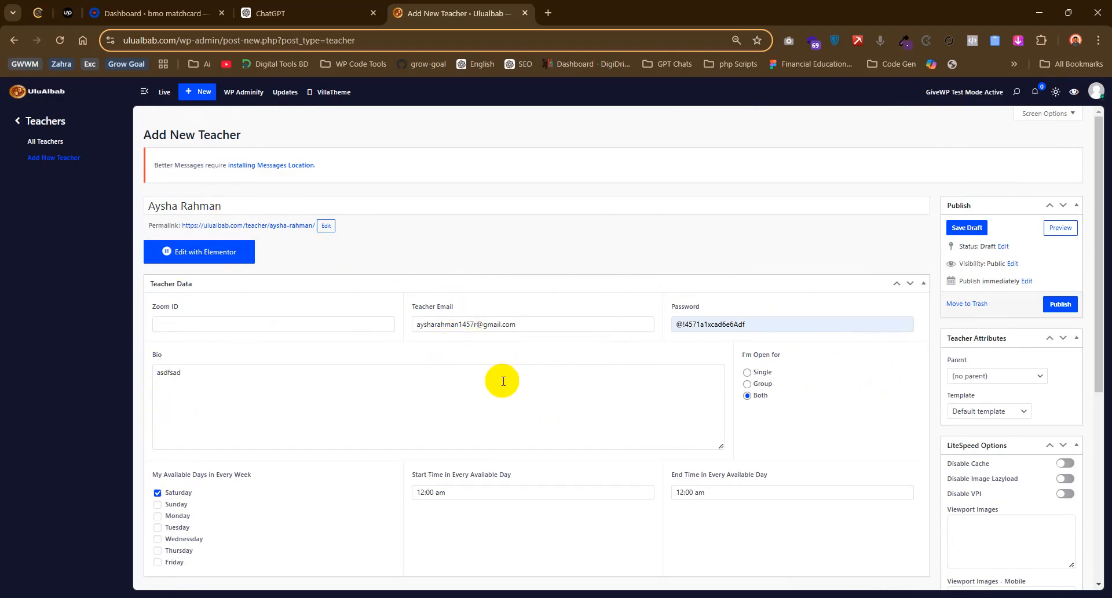
scroll(965, 350, down, 3)
scroll(996, 371, down, 1)
scroll(973, 379, up, 4)
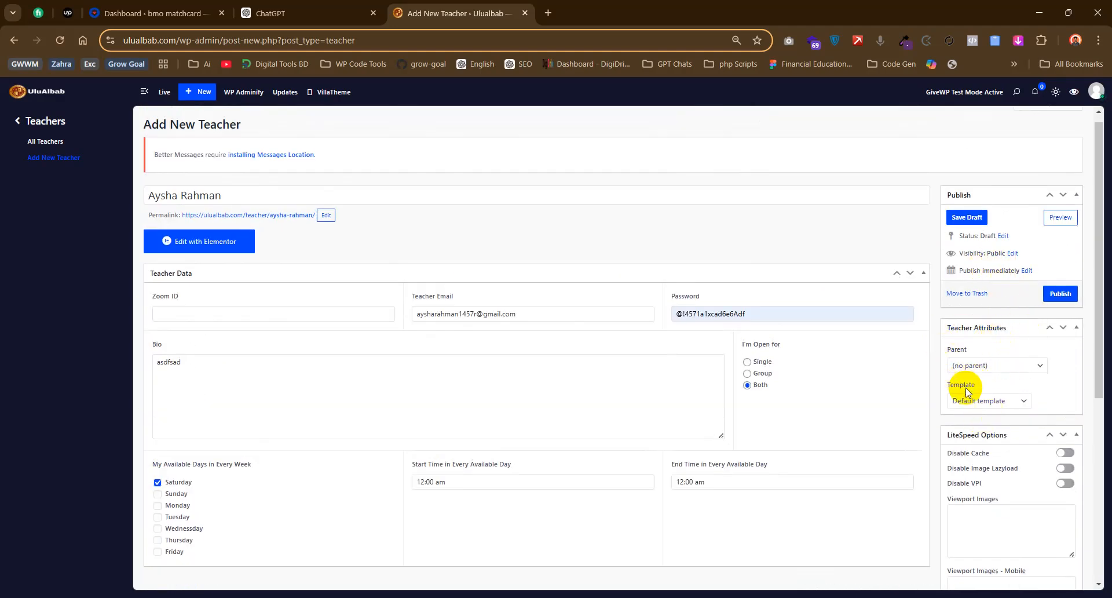
click(1057, 298)
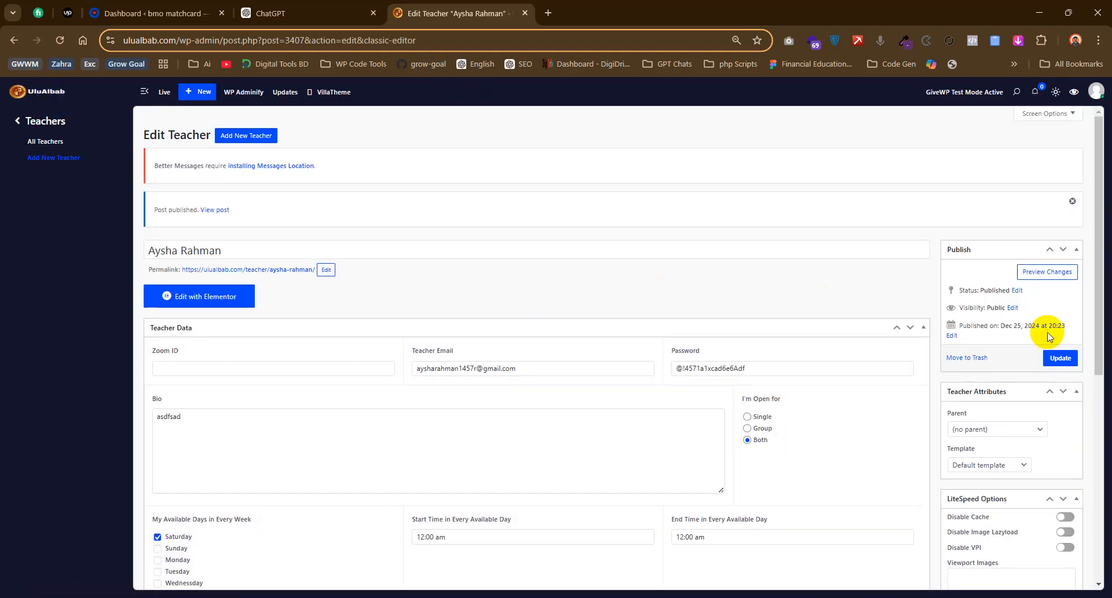
View the published teacher's public page in a separate tab and return to the teacher editor.
ctrl+click(223, 211)
click(574, 15)
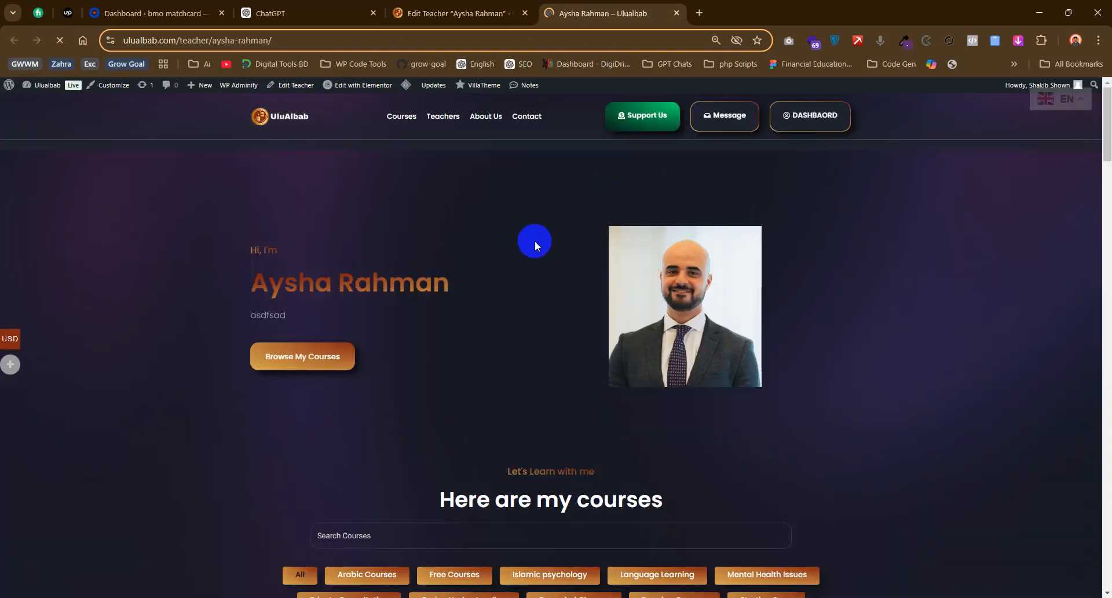
middle_click(595, 22)
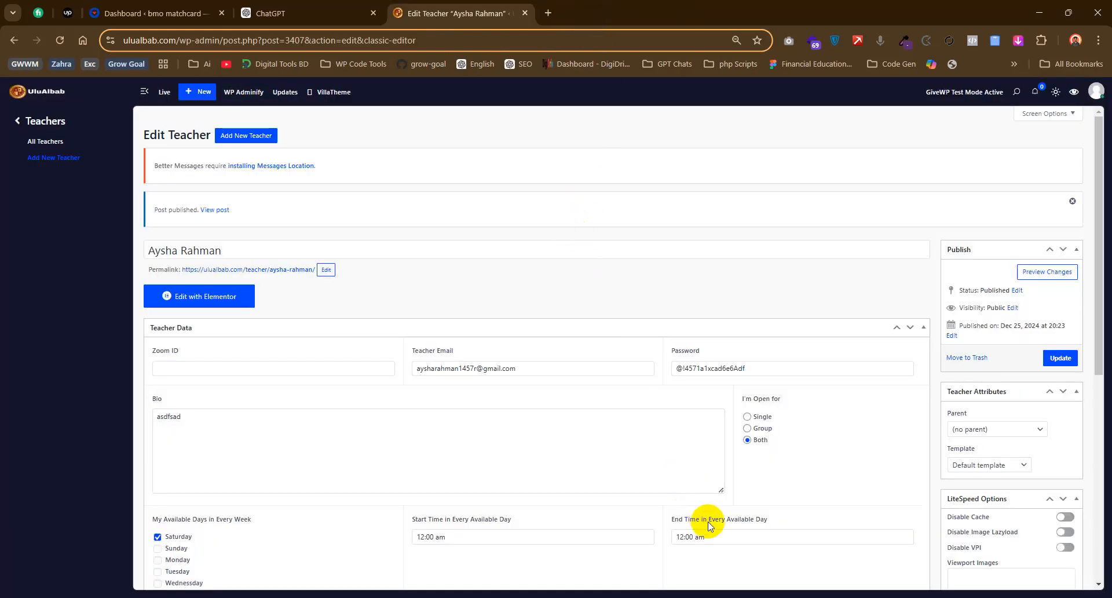
Look at the empty Zoom ID field, and consult the tutorial notes for step 2, creating the optional email.
click(234, 372)
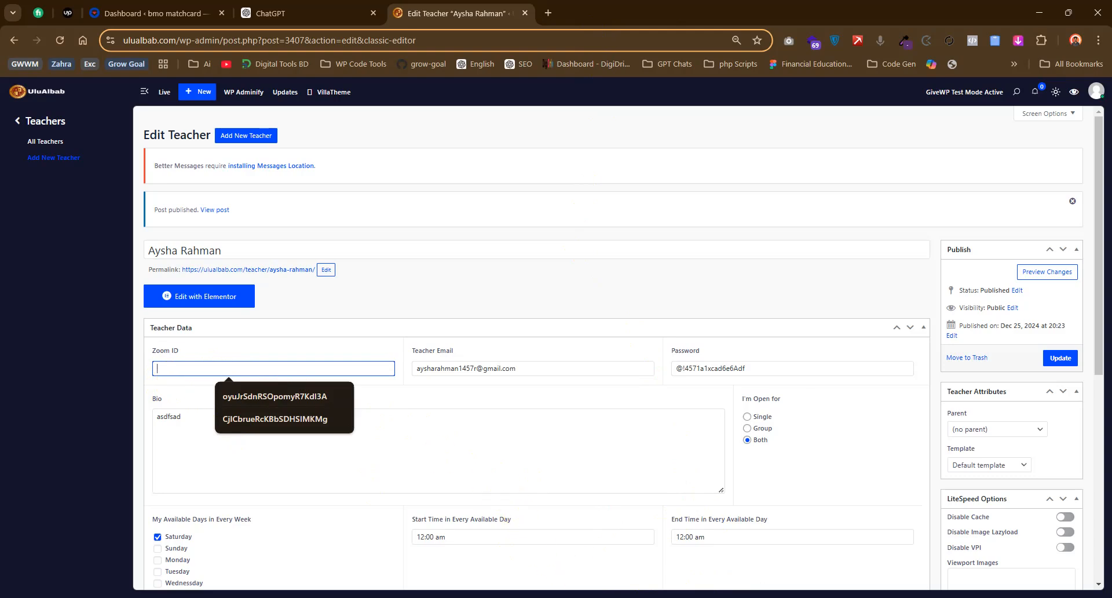
key(alt+Tab)
drag(739, 226, 631, 231)
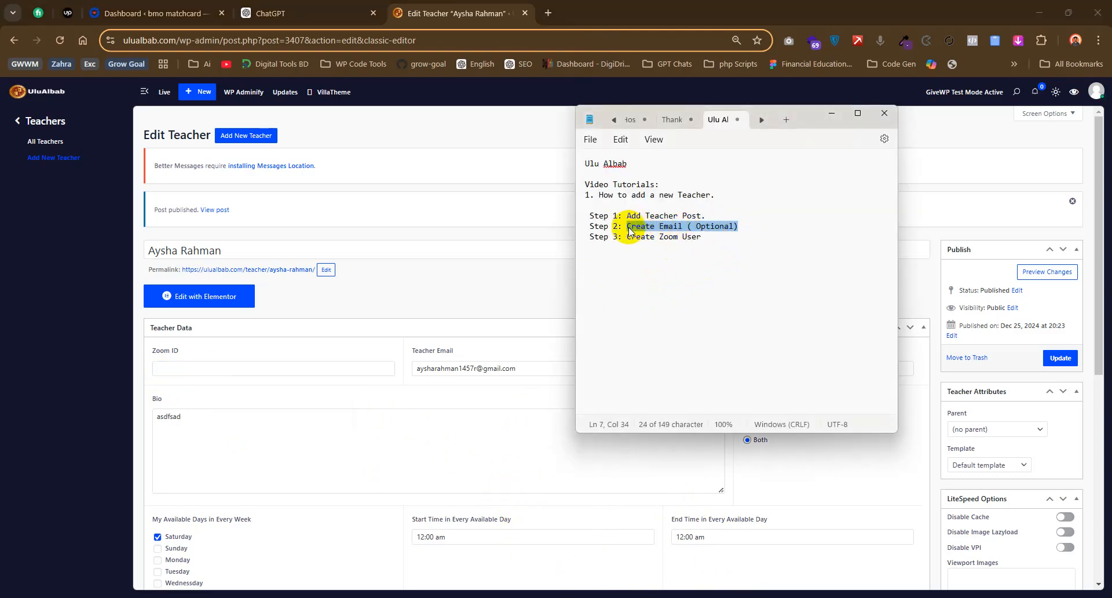
click(726, 298)
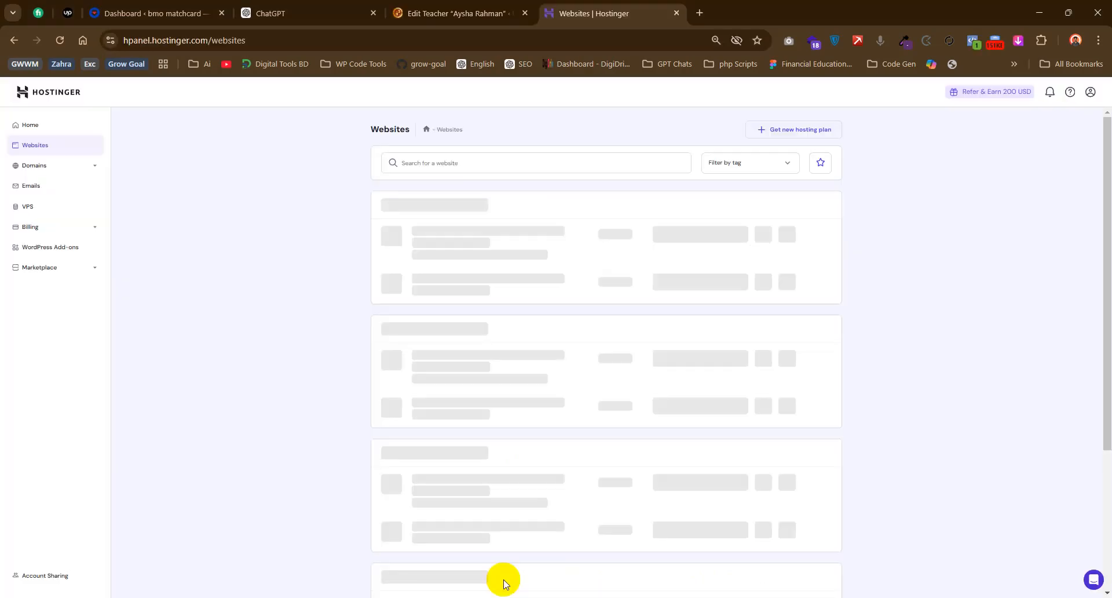
In Hostinger, open the ulualbab.com email overview, launch the "Send your first email" checklist task, and return to the overview.
mouse_move(607, 594)
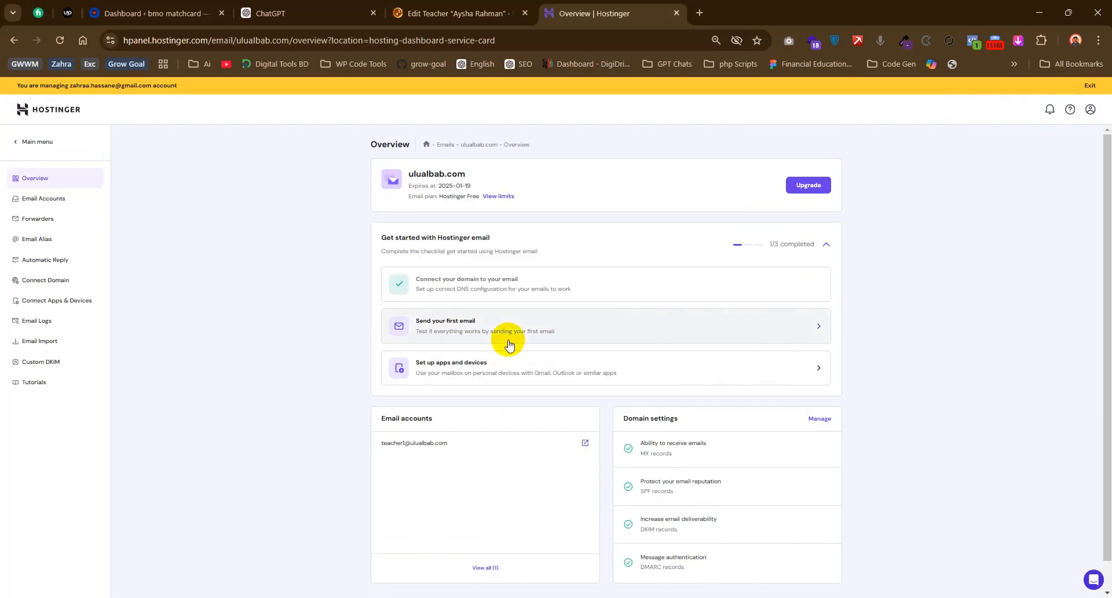
scroll(510, 347, down, 1)
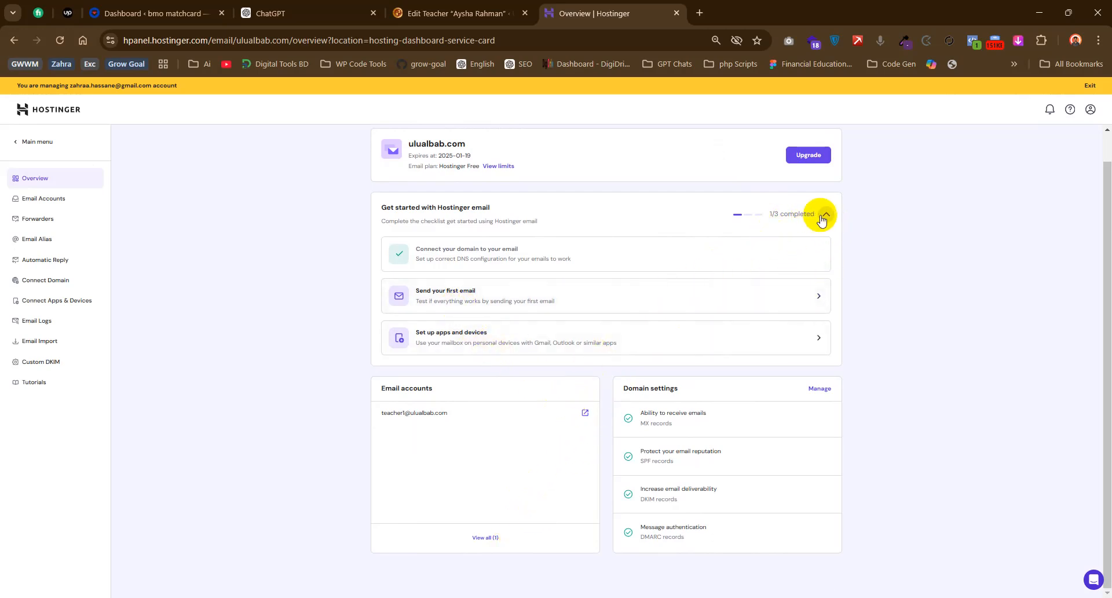
click(442, 294)
middle_click(720, 12)
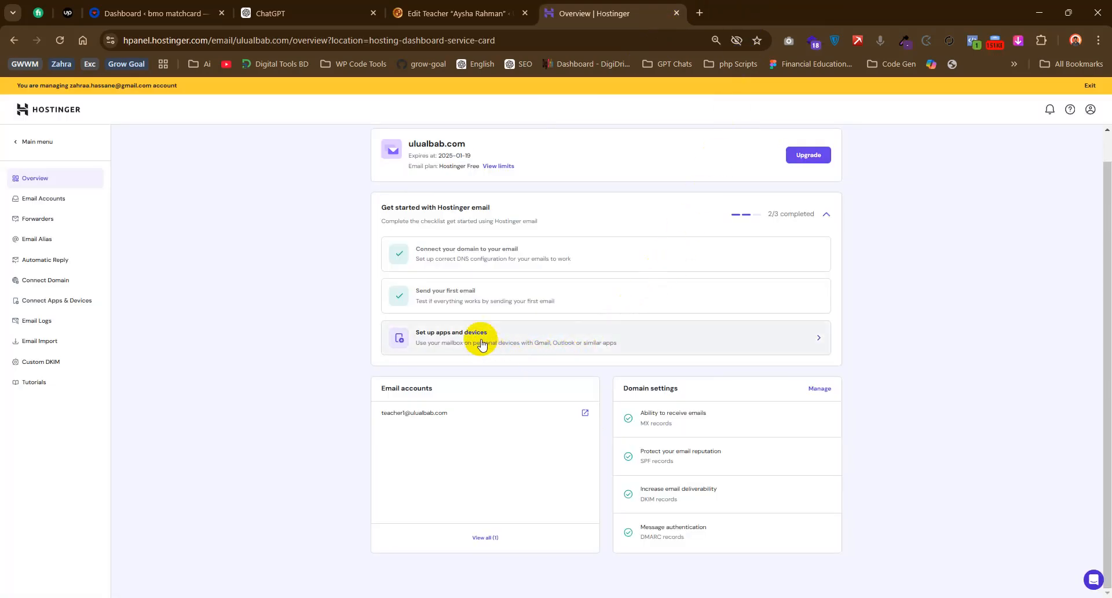
Collapse the Hostinger email getting-started checklist and view the limits of the Hostinger Free email plan.
click(831, 220)
click(509, 196)
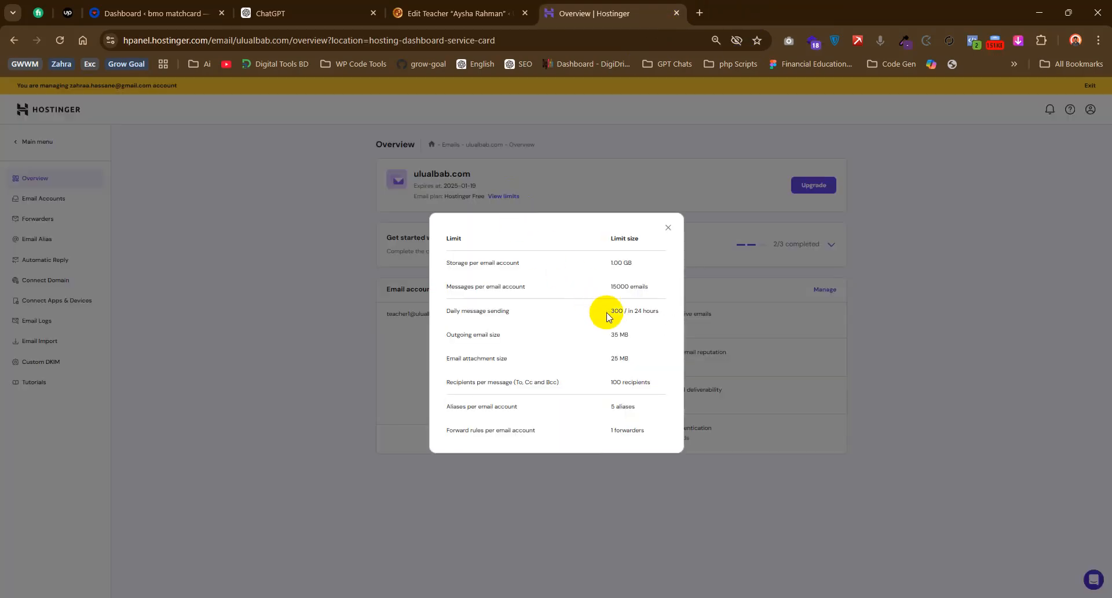
Dismiss the plan limits, show all ulualbab.com email accounts and start creating a new email account.
click(667, 230)
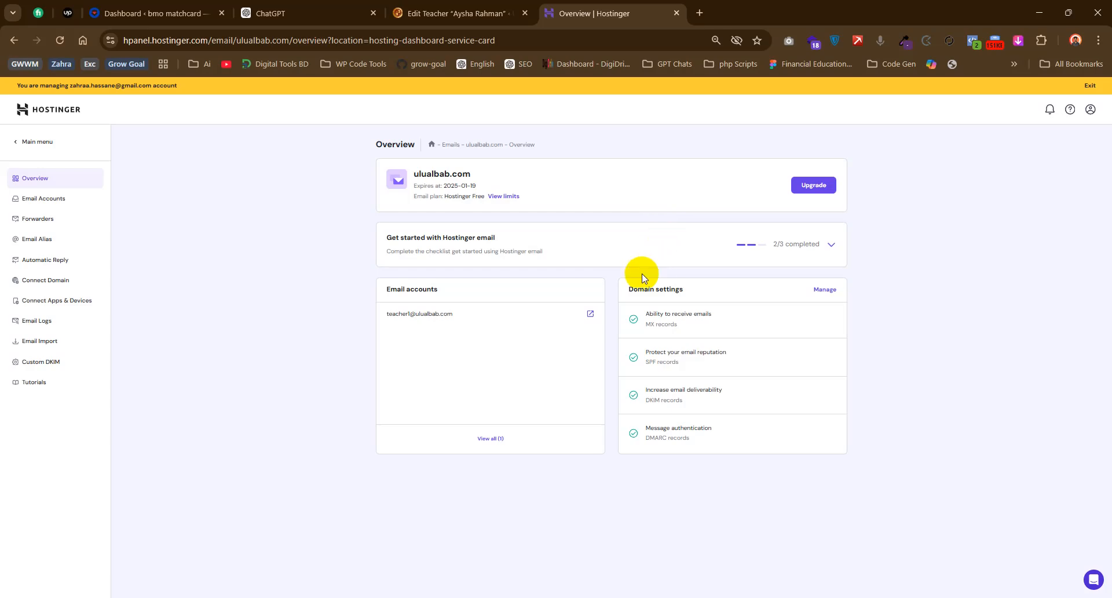
click(488, 438)
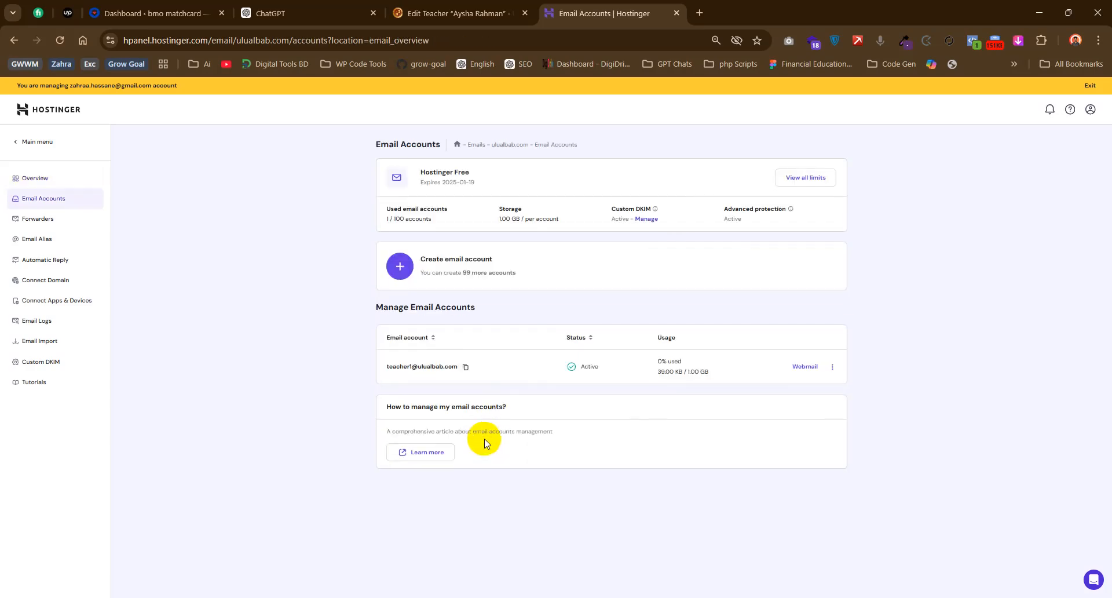
click(457, 259)
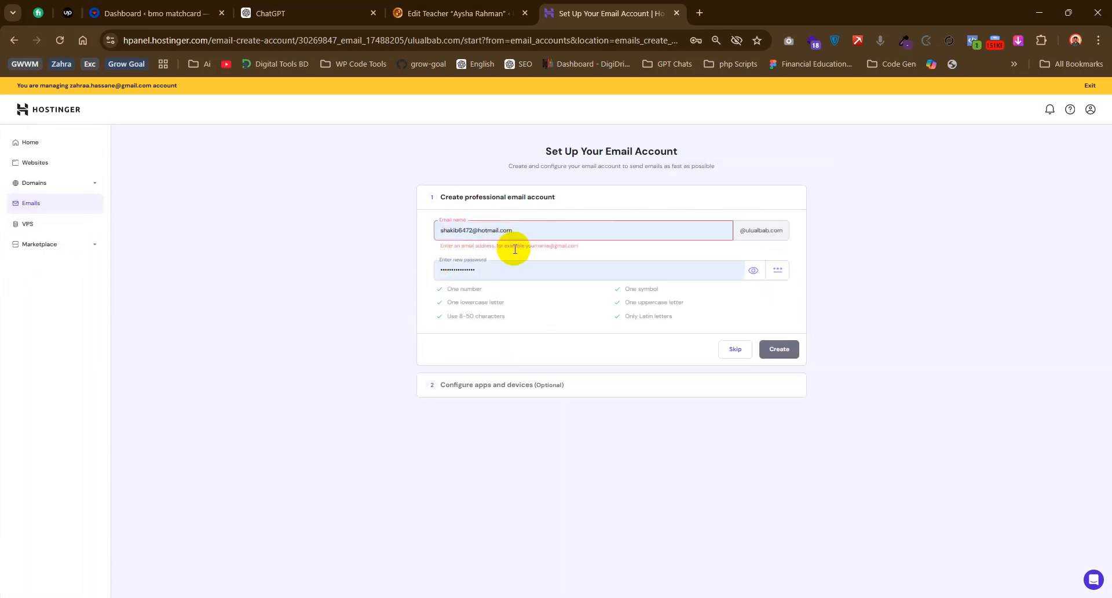
Set the new account's email name to the name part, without digits, of the address in the teacher post's Teacher Email field.
click(436, 235)
key(super+v)
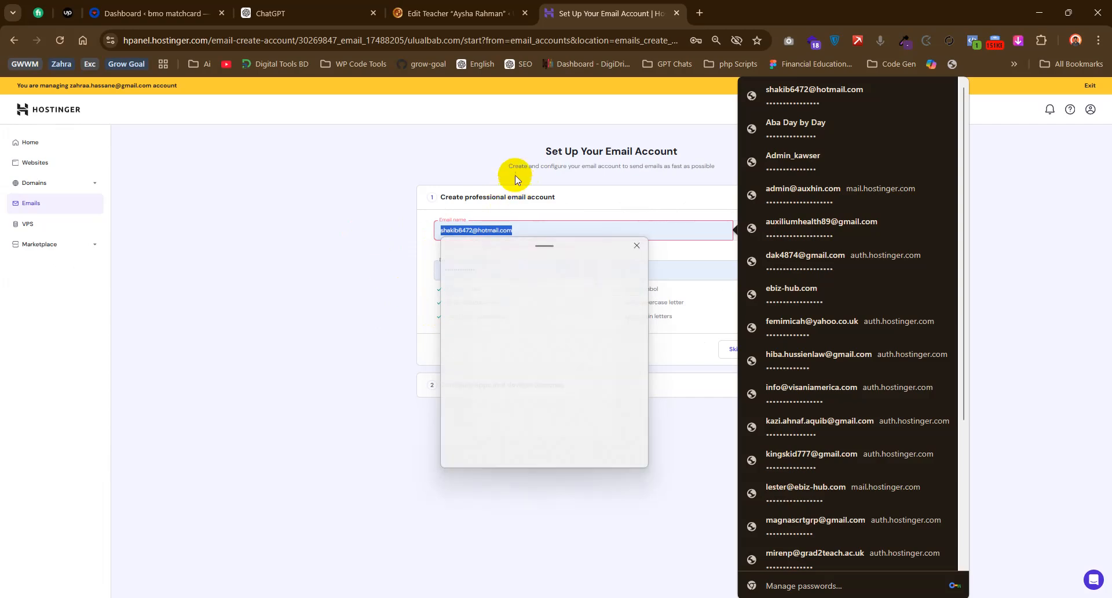
click(459, 13)
drag(530, 367, 375, 377)
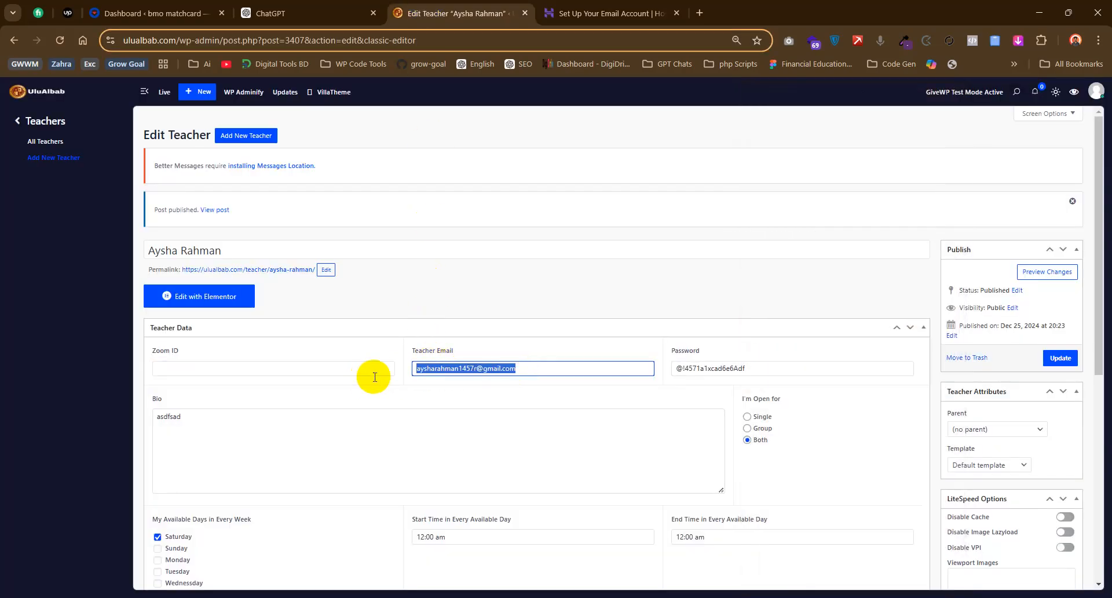
click(493, 369)
drag(457, 369, 335, 367)
key(ctrl+c)
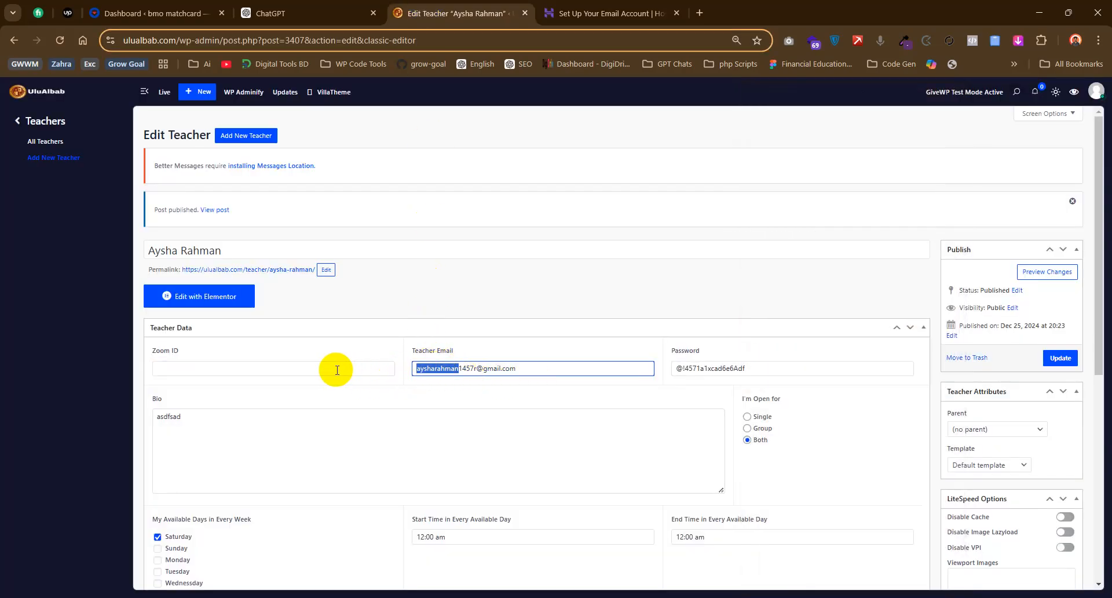
click(614, 13)
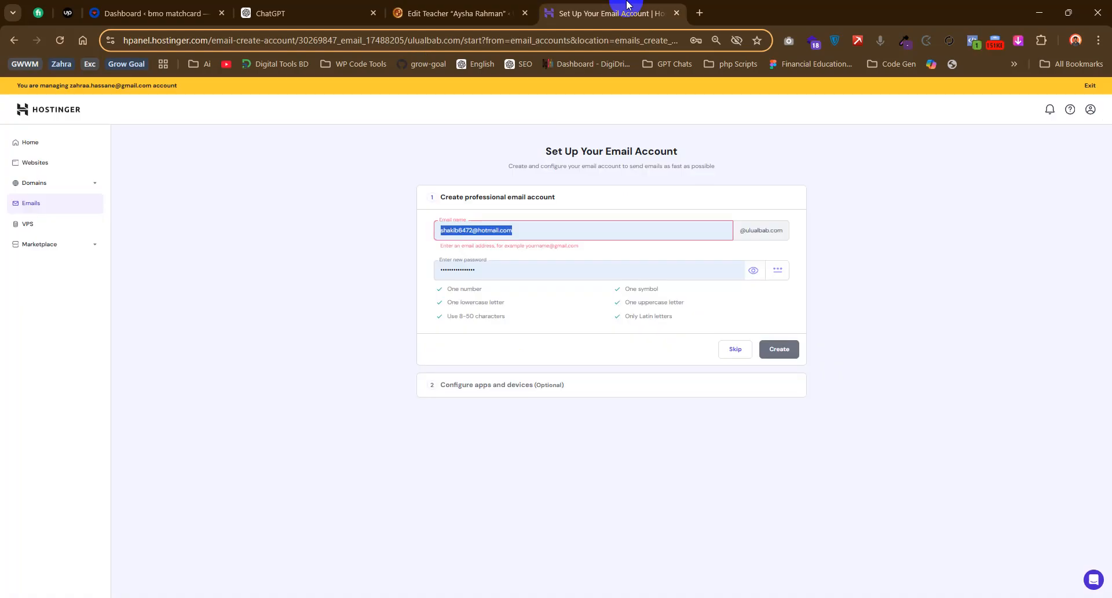
key(ctrl+v)
Copy the teacher post's password into the new email account's password field.
click(514, 257)
drag(514, 256, 387, 255)
click(506, 15)
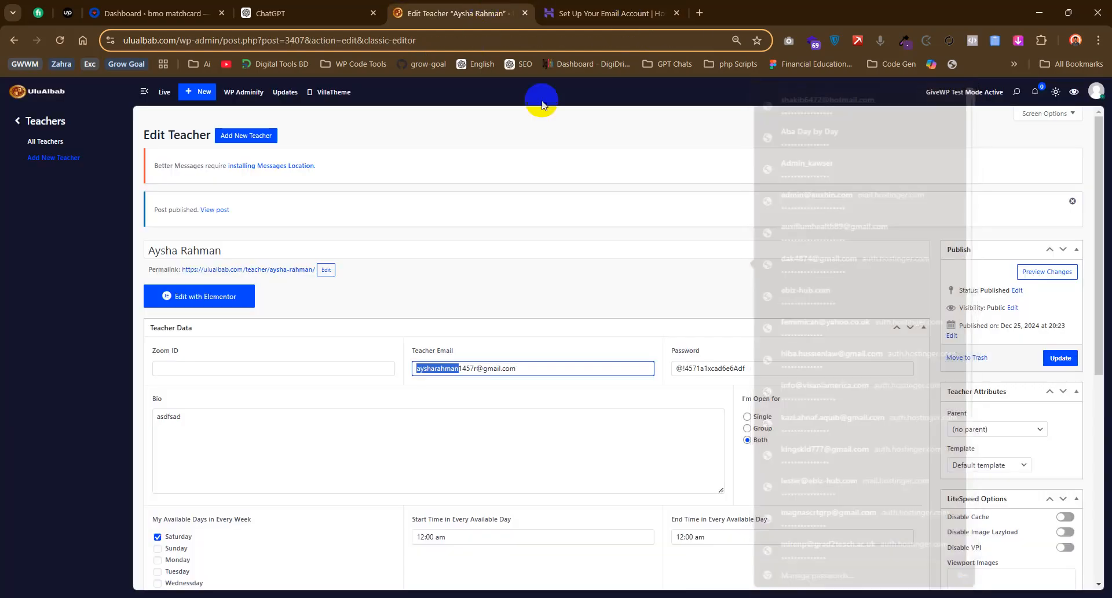
drag(757, 367, 599, 368)
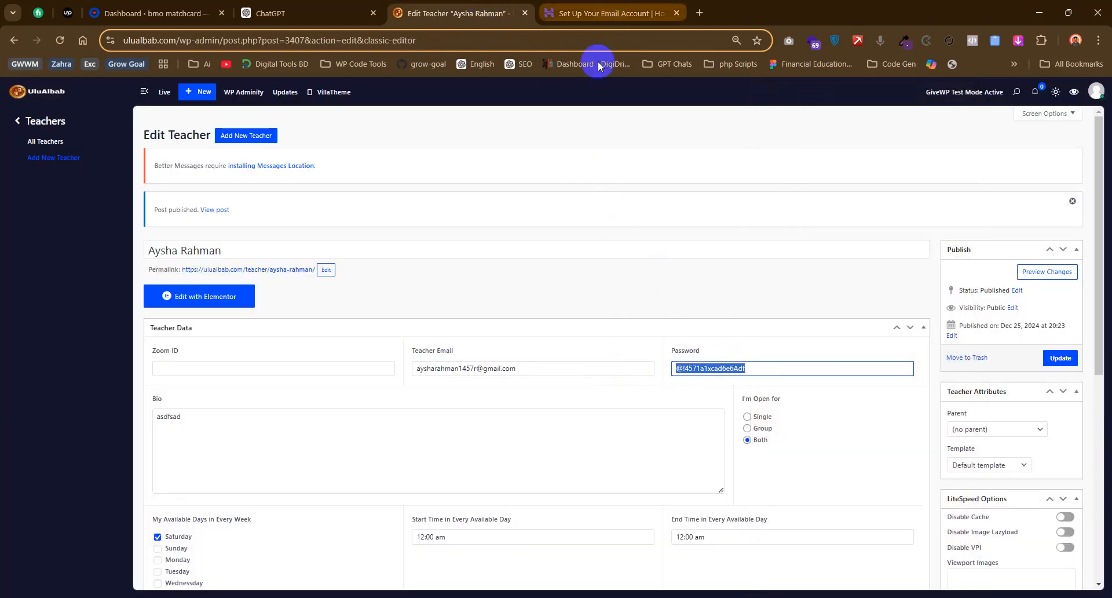
click(557, 14)
drag(541, 256, 349, 275)
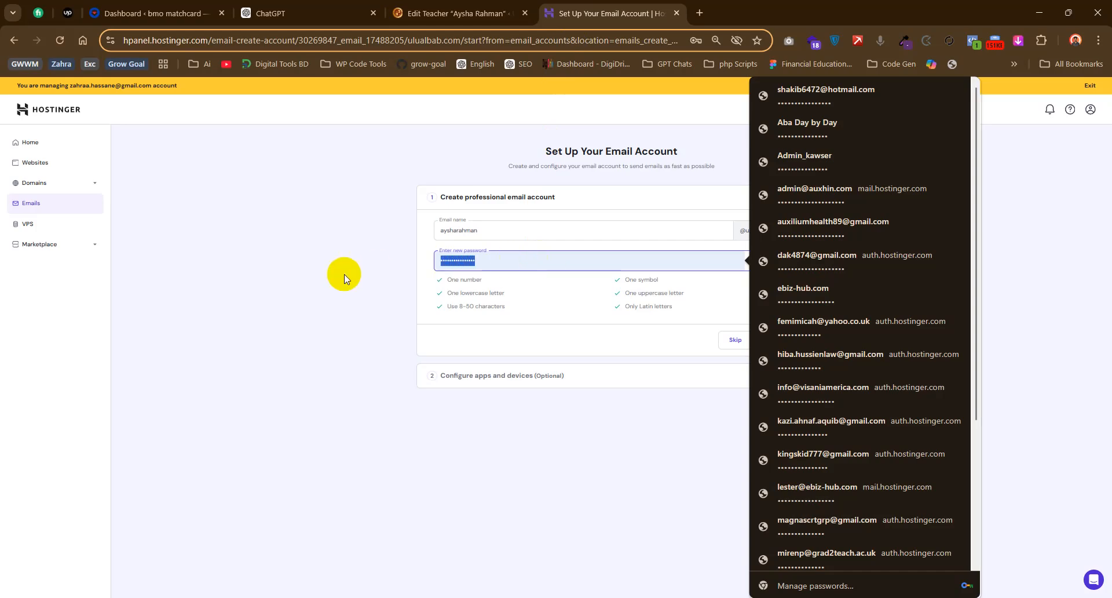
key(ctrl+v)
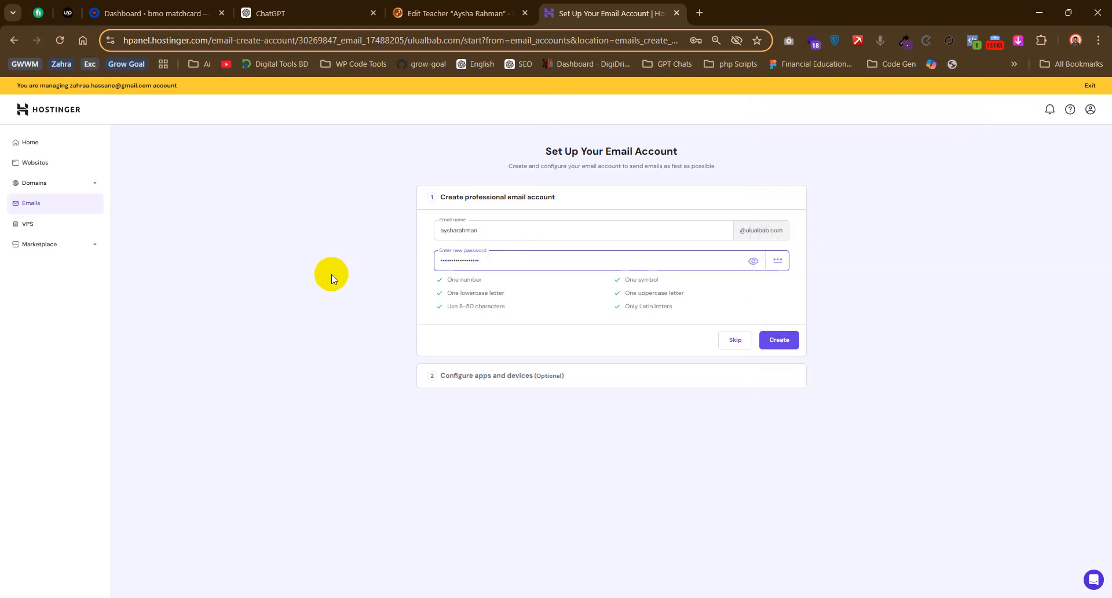
Reveal the new email account's password and replace it with a new one built from the email name.
click(753, 261)
drag(638, 268, 384, 271)
drag(510, 230, 412, 233)
key(ctrl+c)
drag(516, 234, 415, 258)
click(491, 260)
key(ctrl+v)
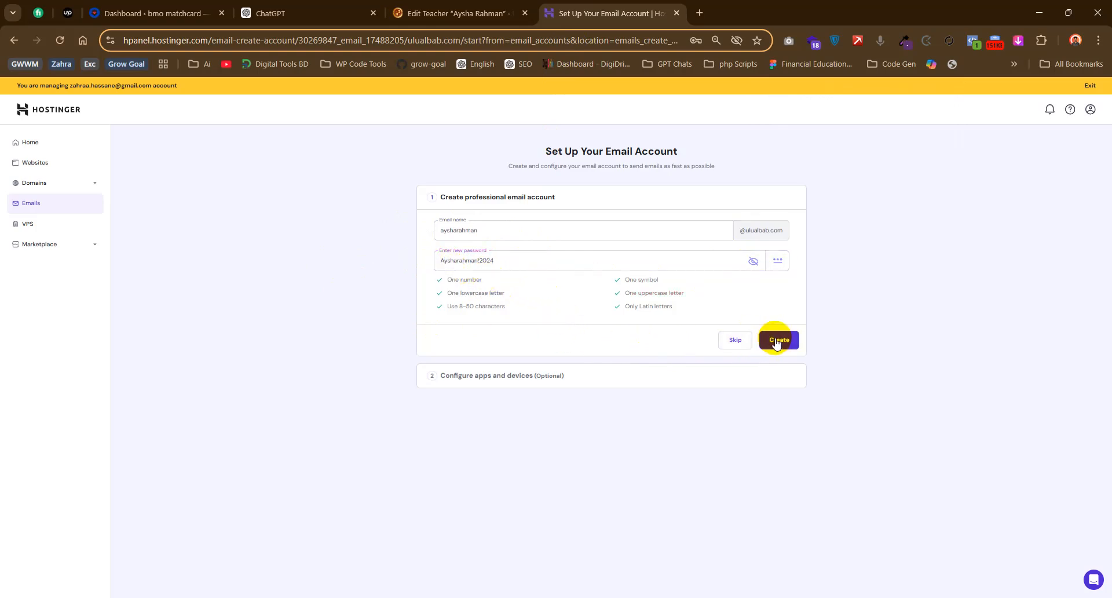
Create the email account, save its credentials in the browser and skip the optional apps and devices configuration.
drag(496, 260, 407, 273)
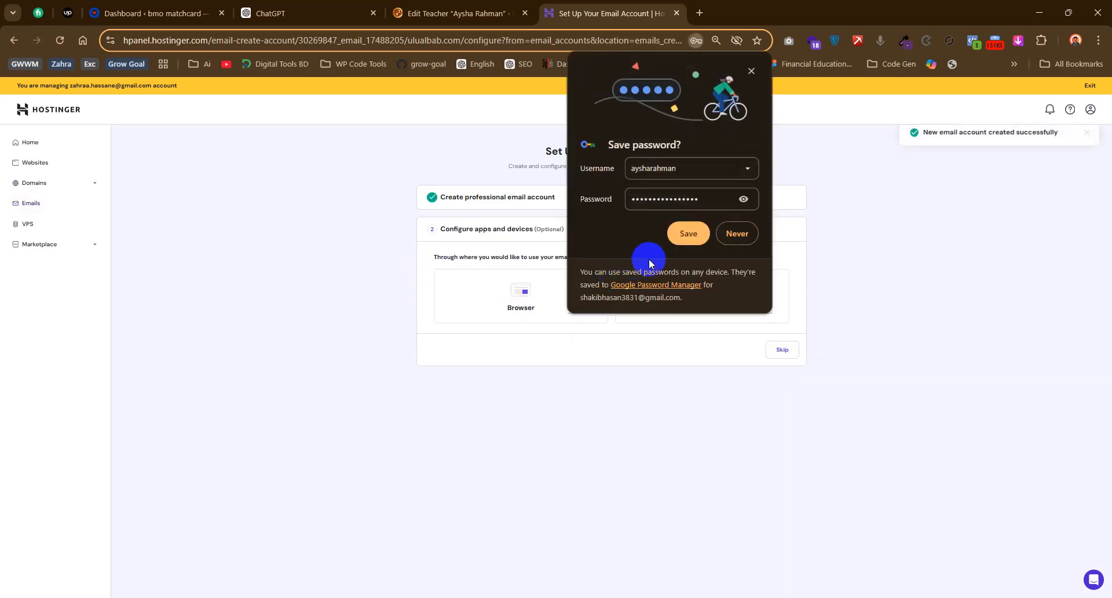
click(690, 232)
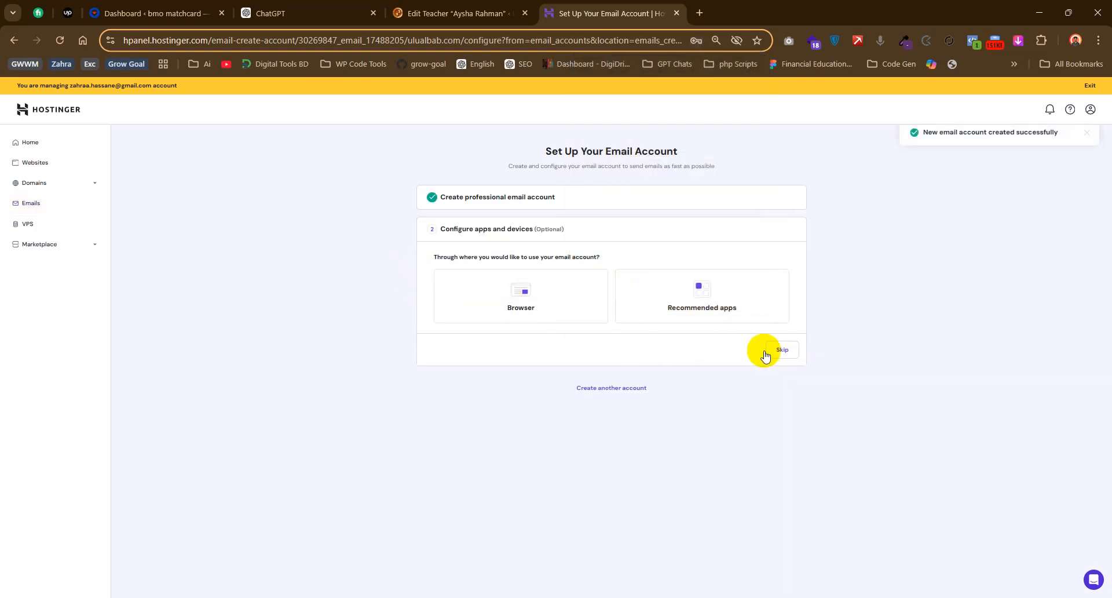
click(780, 352)
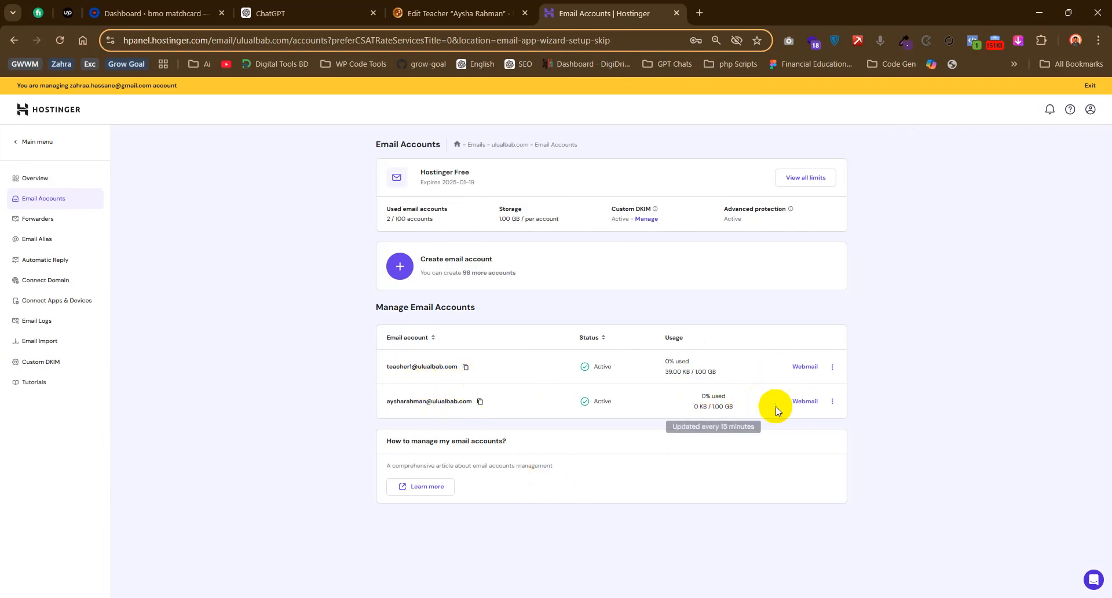
Launch Webmail for the new teacher's email account and log out of the existing teacher1 session.
click(805, 400)
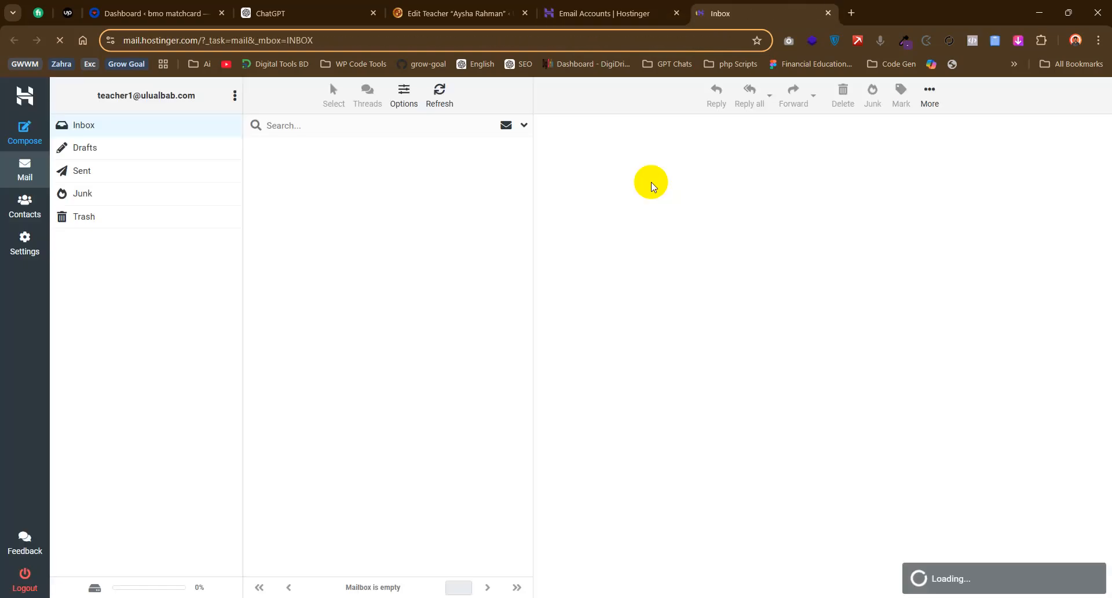
click(23, 580)
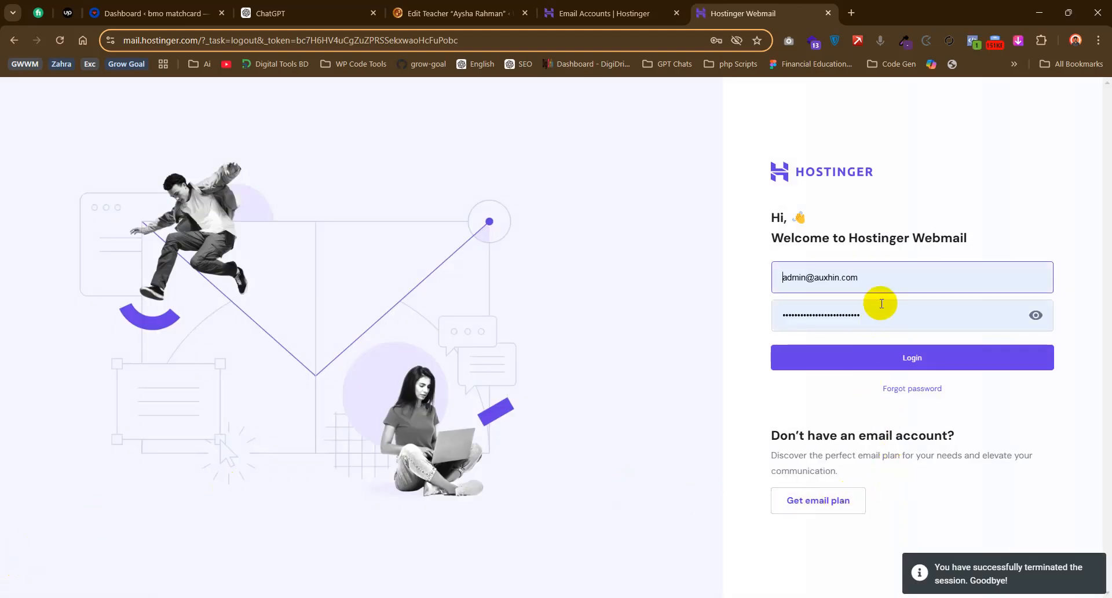
Try to log in to Hostinger Webmail with the browser-saved email name and password of the new account.
click(898, 284)
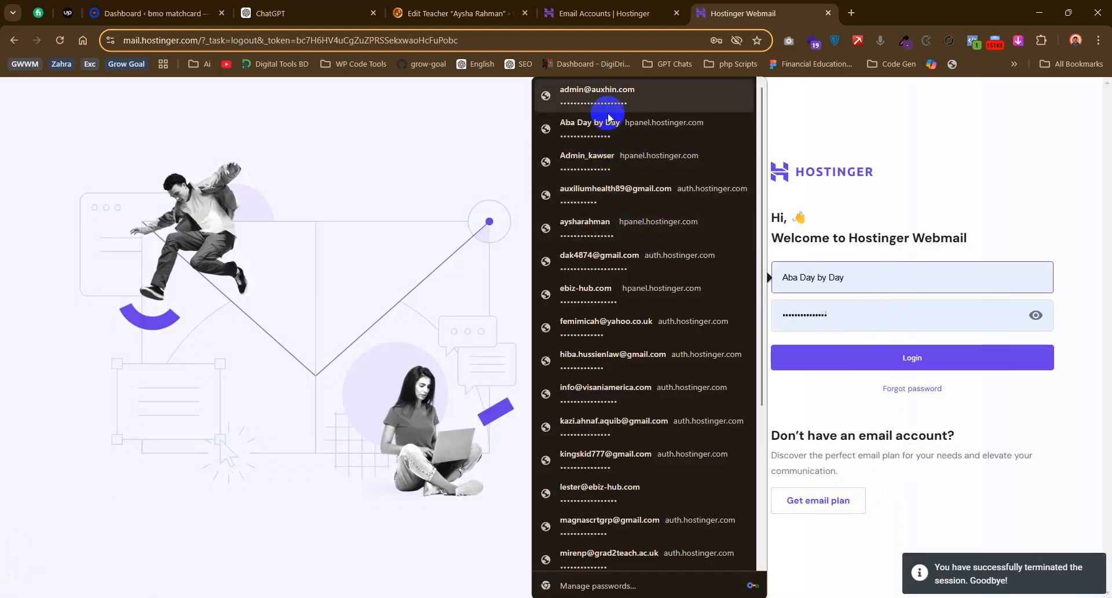
click(655, 228)
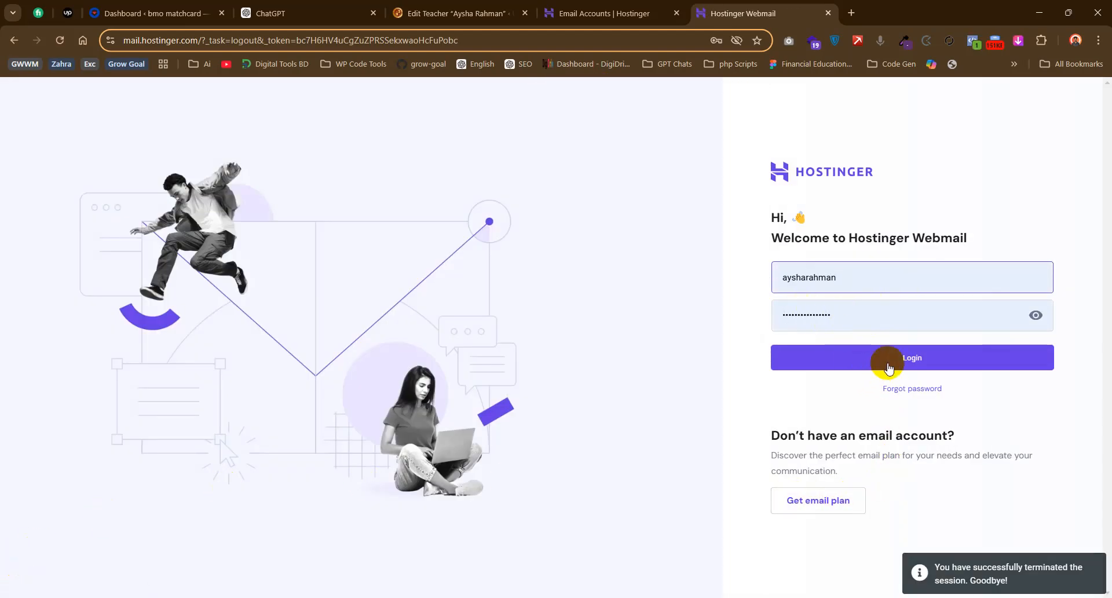
click(859, 367)
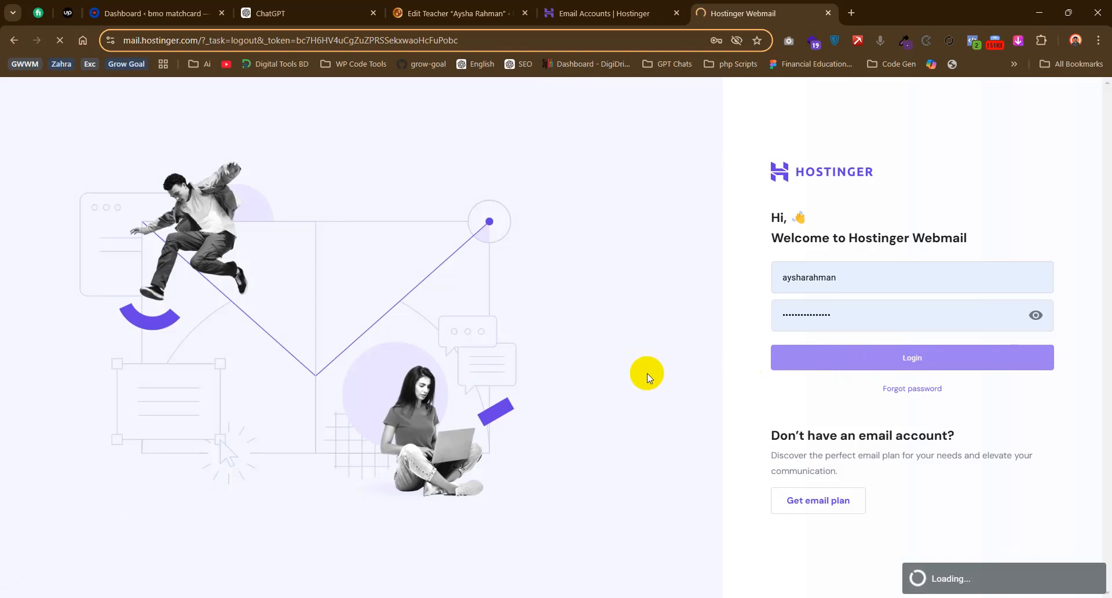
Try the webmail login again with the short email name, entering the account password manually.
click(889, 318)
key(super+v)
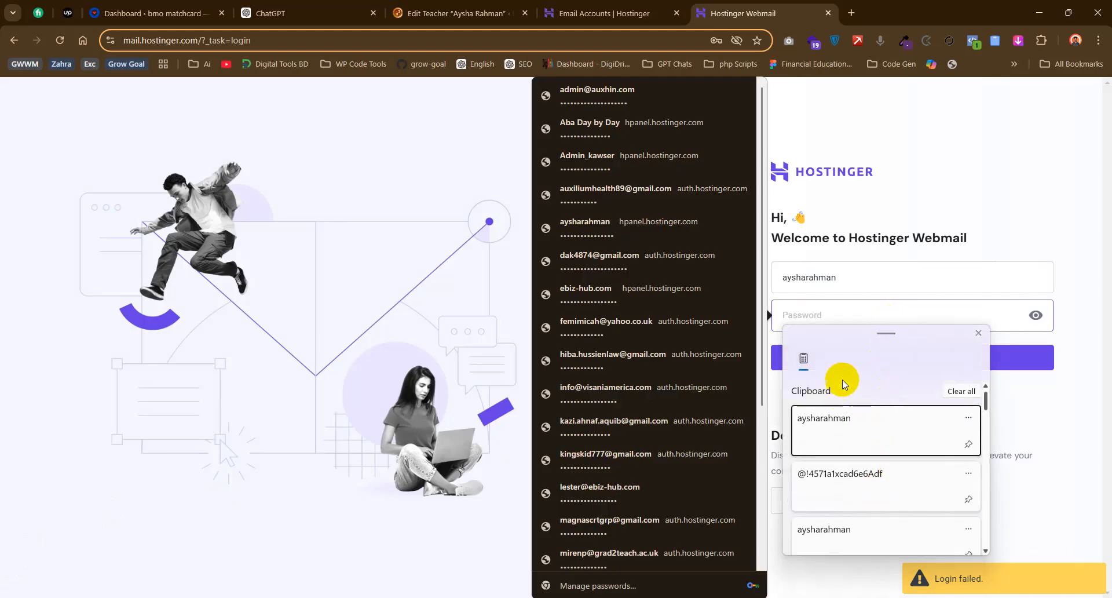
click(829, 316)
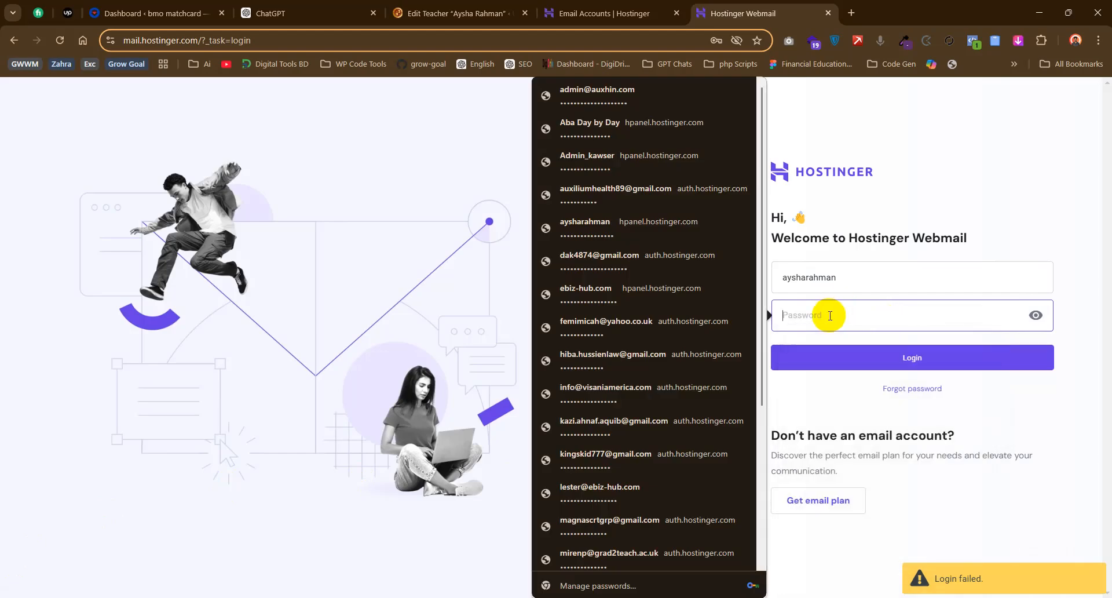
text(a)
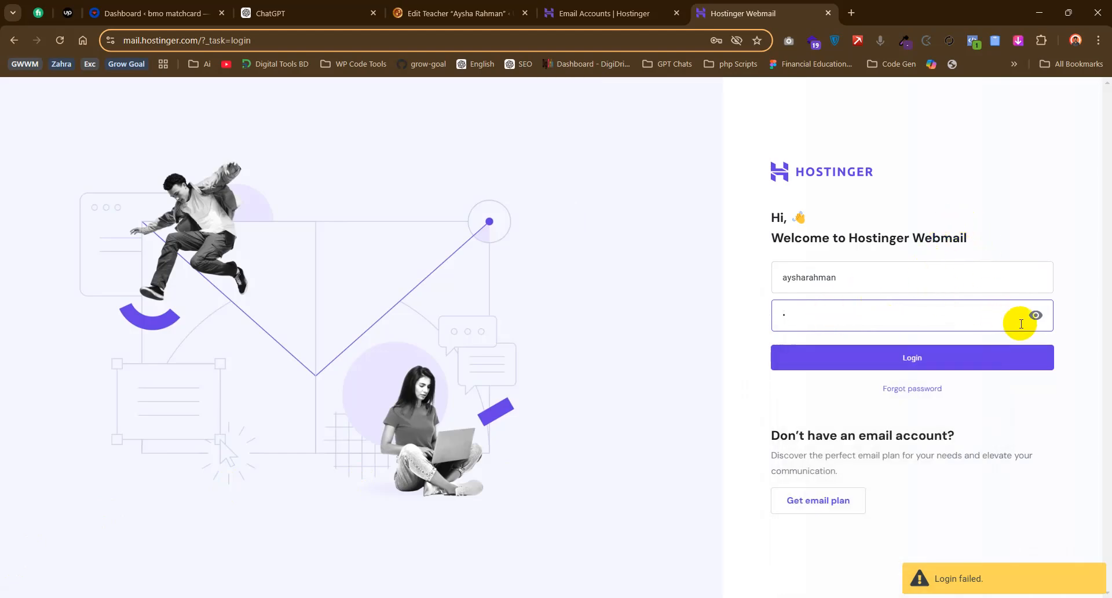
double_click(855, 278)
drag(784, 282, 790, 284)
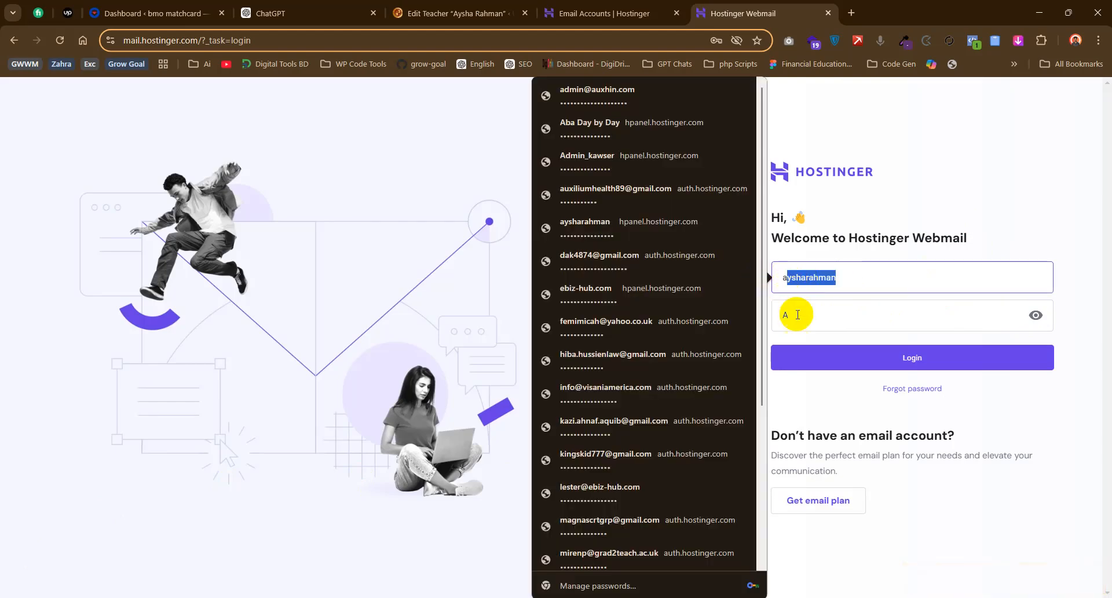
key(ctrl+c)
click(859, 326)
key(ctrl+v)
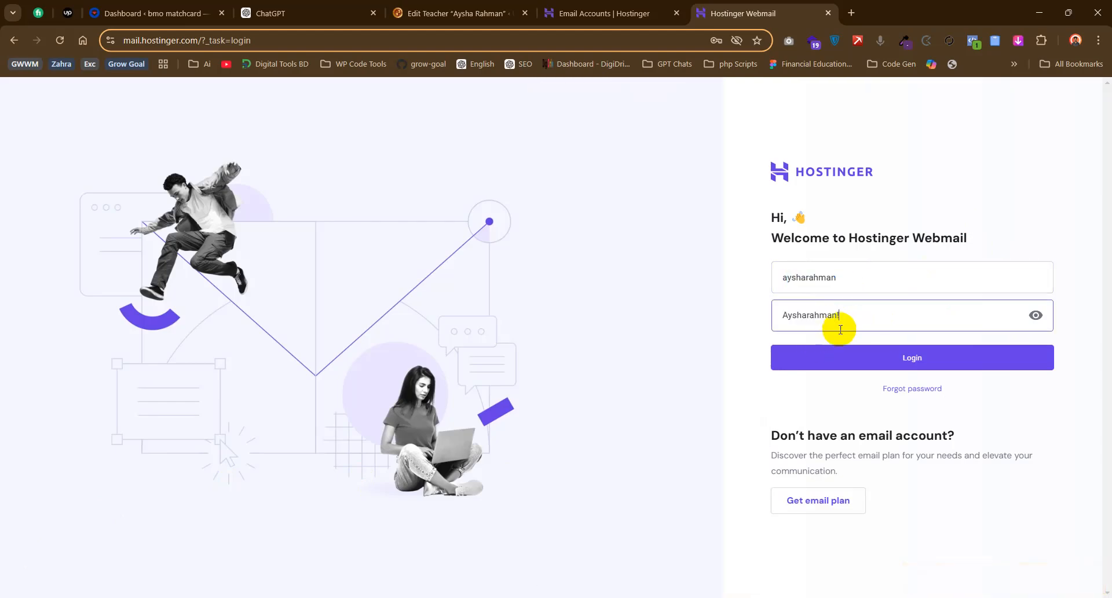
click(876, 357)
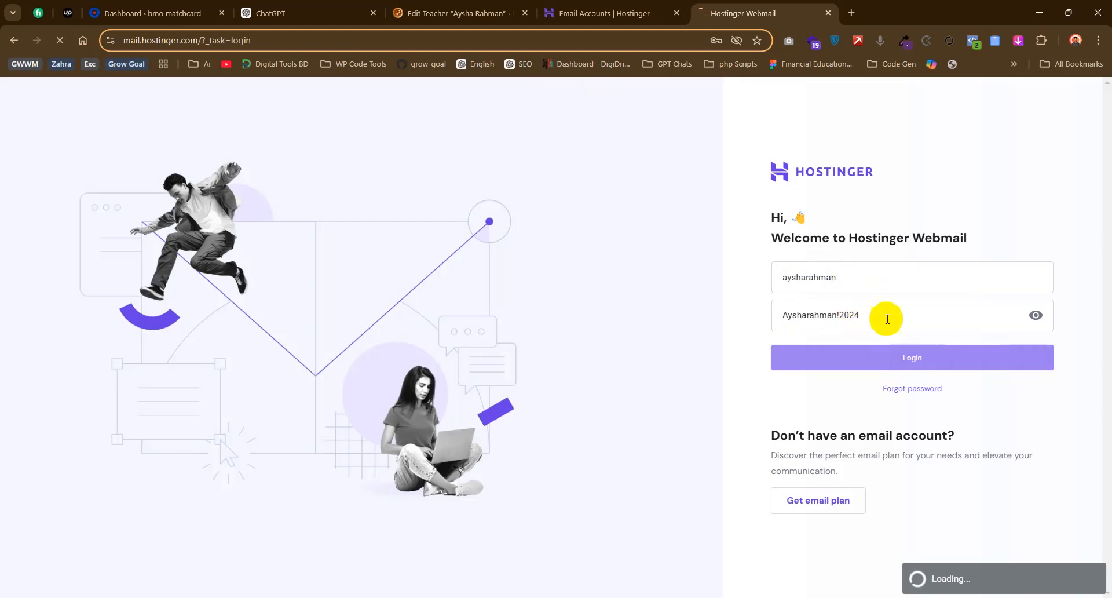
Replace the webmail login name with the new account's full email address, copied from the Hostinger email accounts list.
click(860, 279)
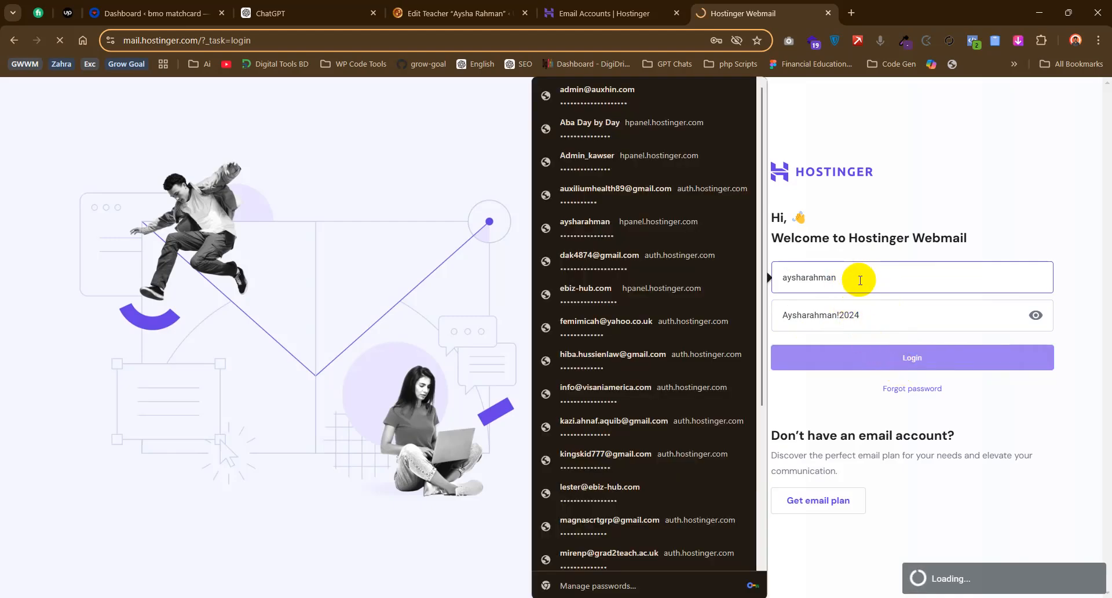
click(573, 13)
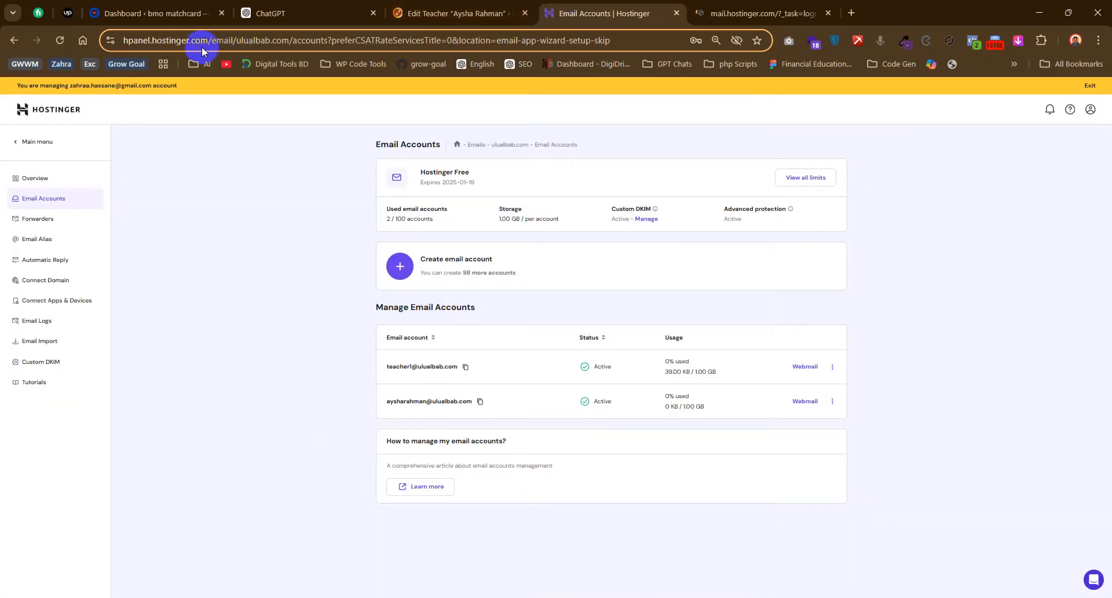
click(465, 366)
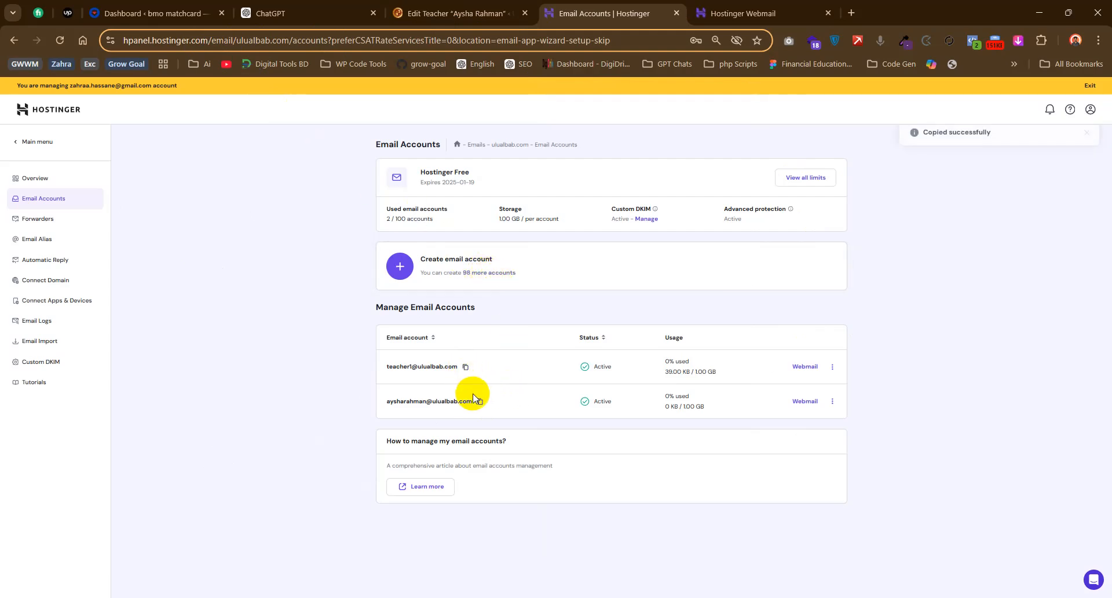
click(480, 401)
click(747, 13)
double_click(869, 277)
key(ctrl+v)
Enter the account password, log in to the new teacher's webmail and save the login in the browser.
click(881, 317)
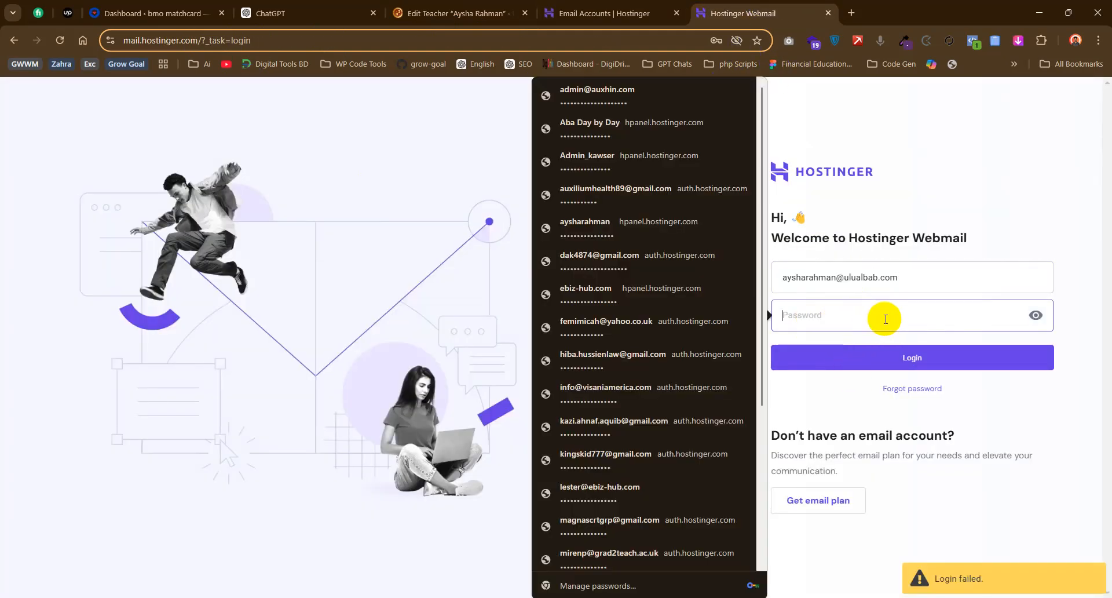
key(ctrl+v)
click(728, 278)
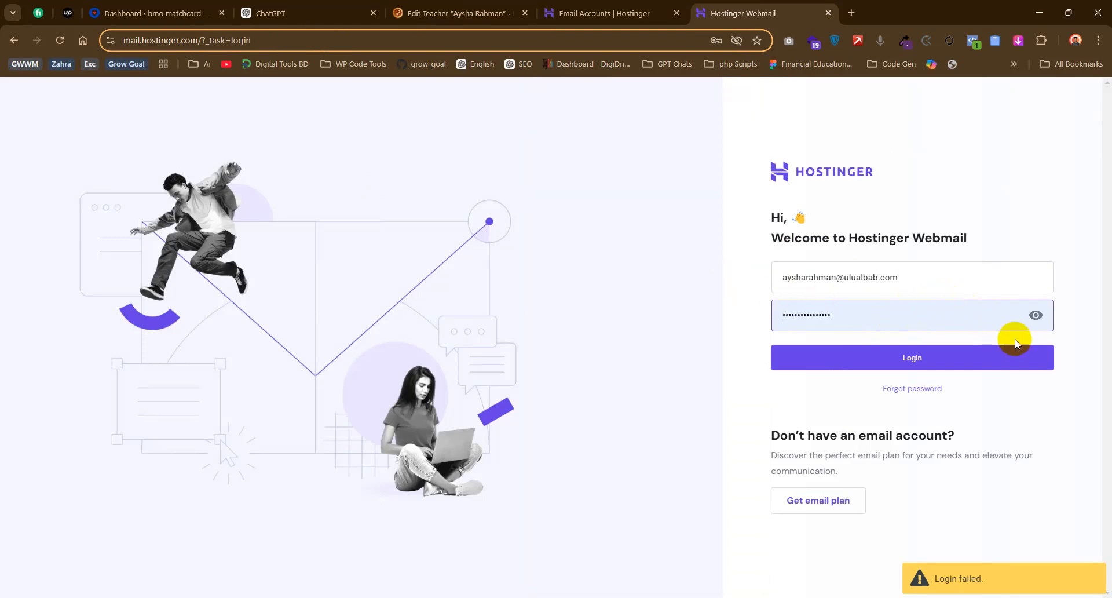
click(1003, 354)
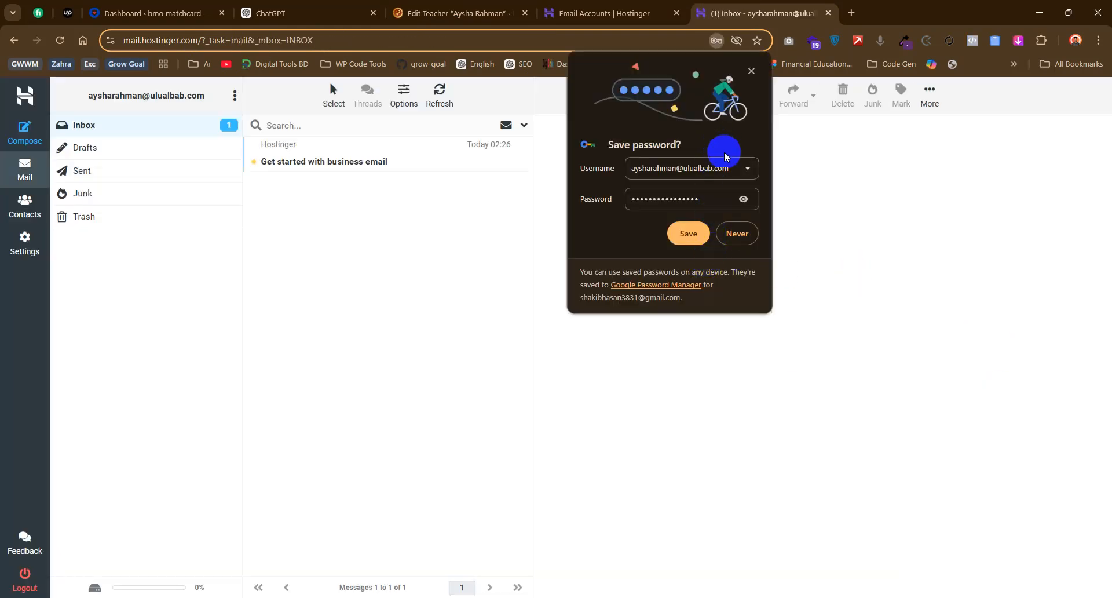
click(689, 233)
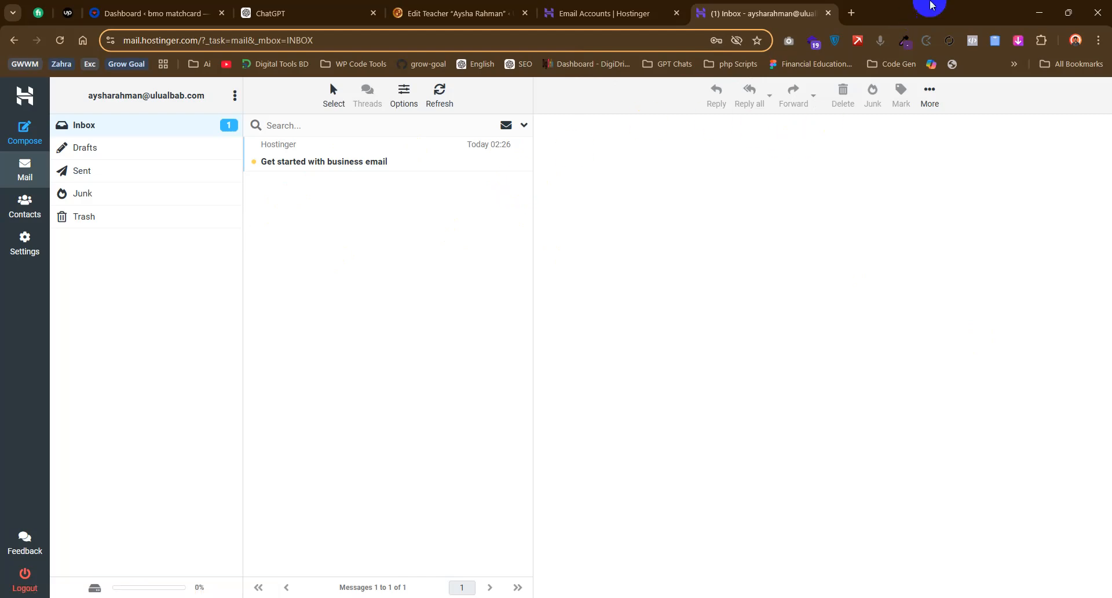
Arrange the webmail browser window and the Zoom user profile window side by side.
drag(914, 15, 19, 258)
key(alt+Tab)
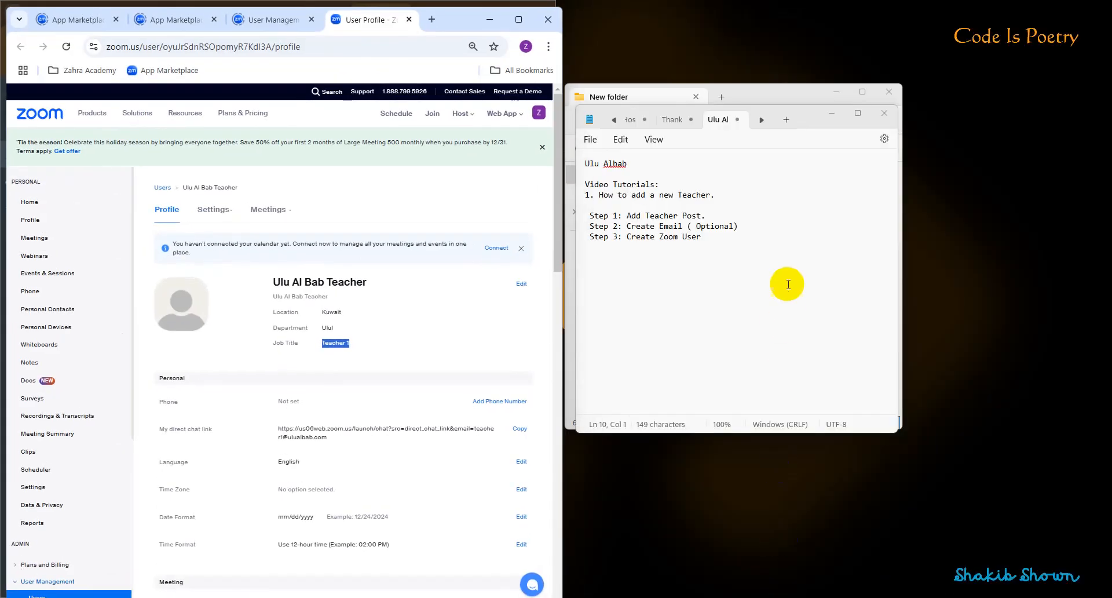
drag(478, 18, 1111, 200)
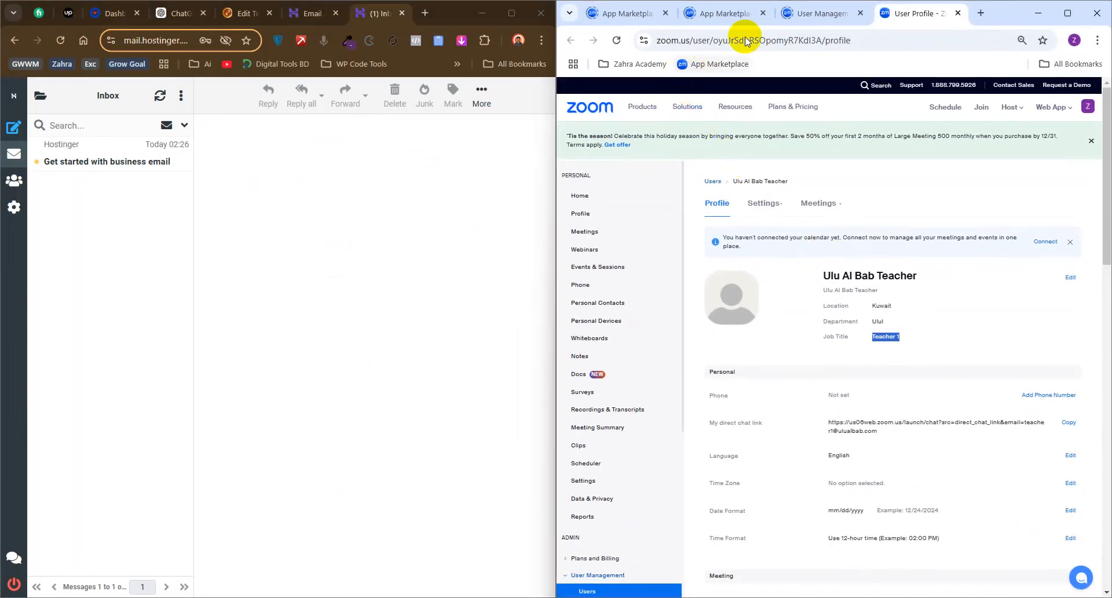
Open the Zoom account's user list, signing in again with the Zahra Academy Google account.
key(ctrl+minus)
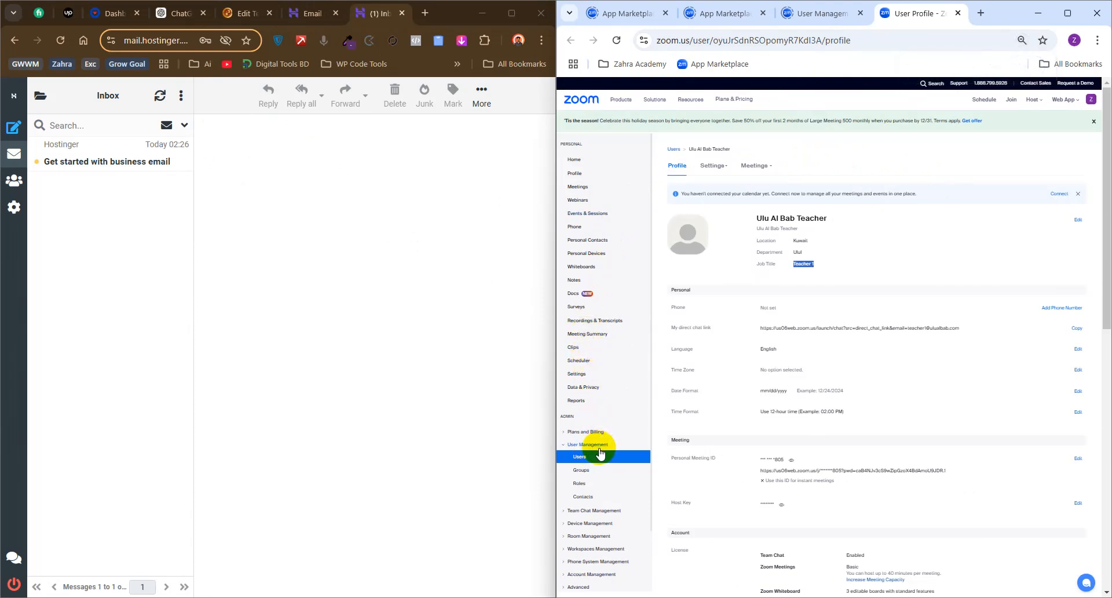
click(595, 458)
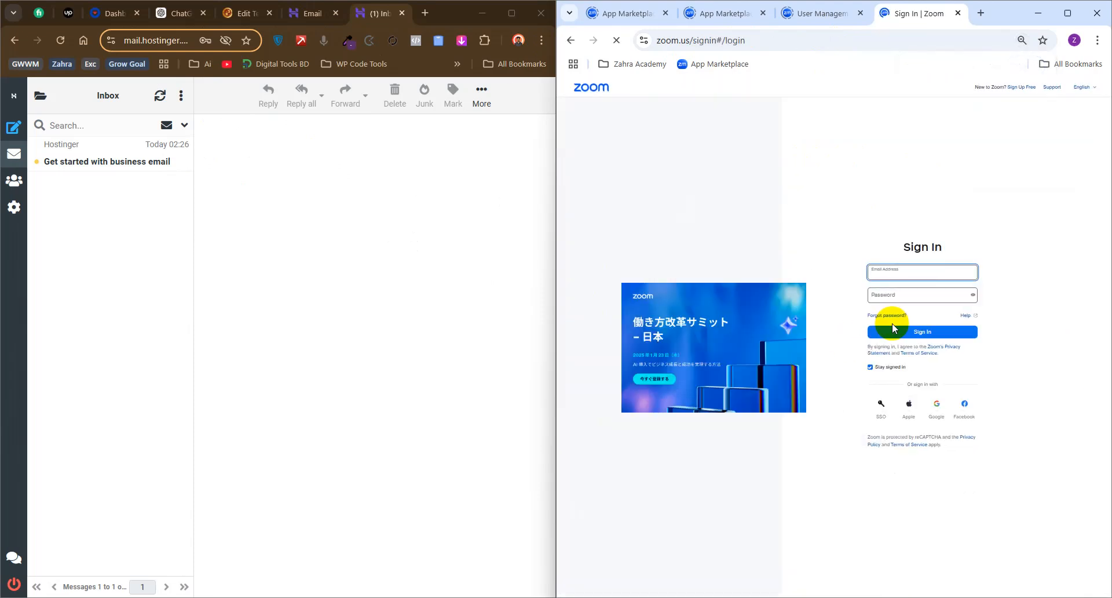
click(944, 410)
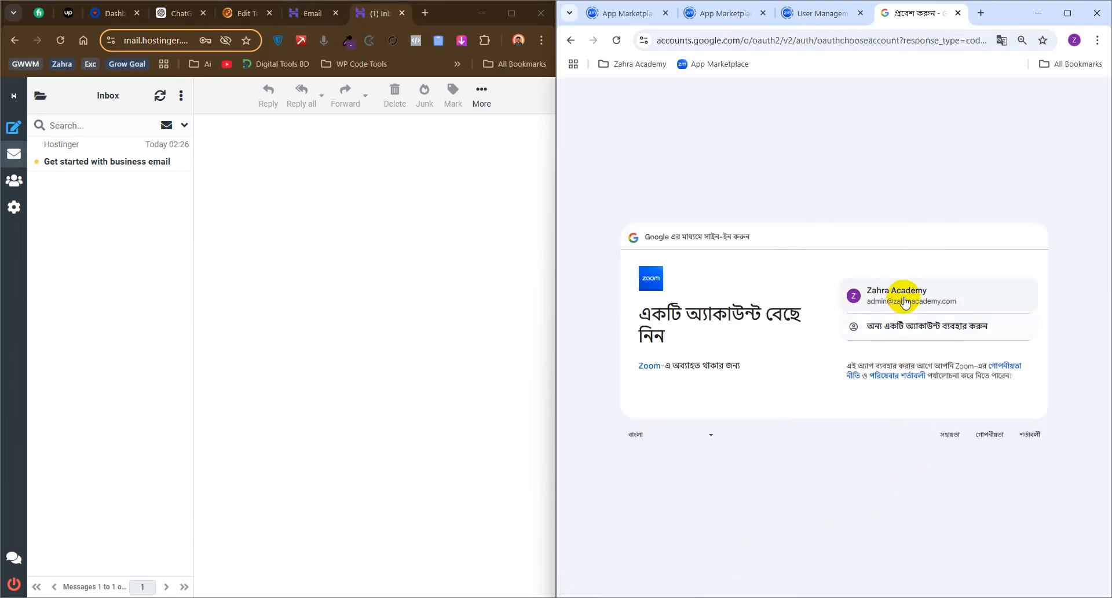
click(904, 297)
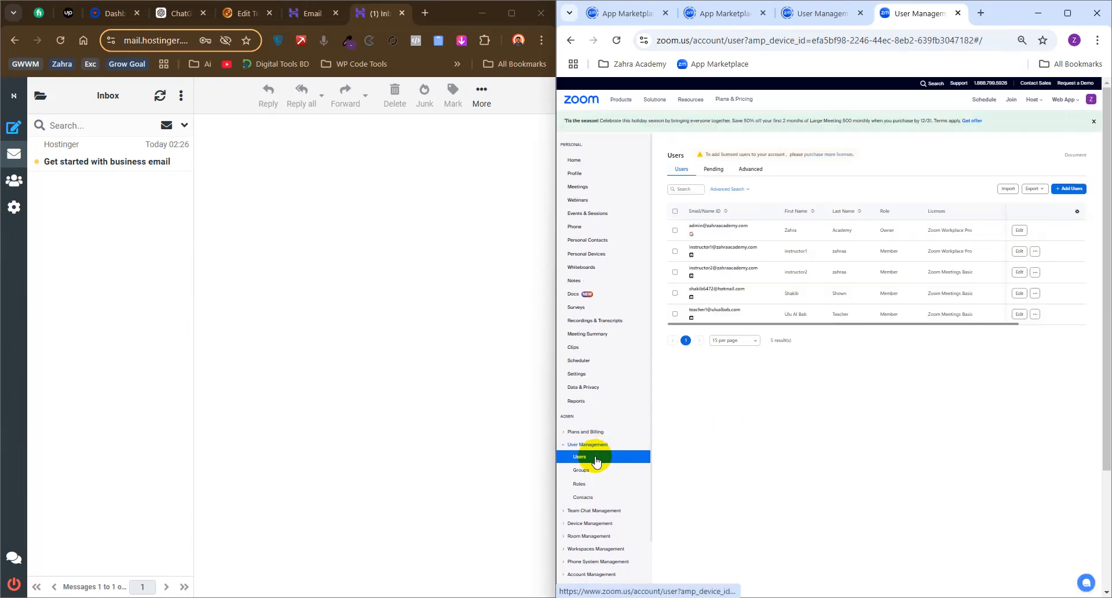
Add a Zoom user with the new teacher's email address, Zoom Workplace set to Unassigned and department Ulu Al bab.
click(1070, 190)
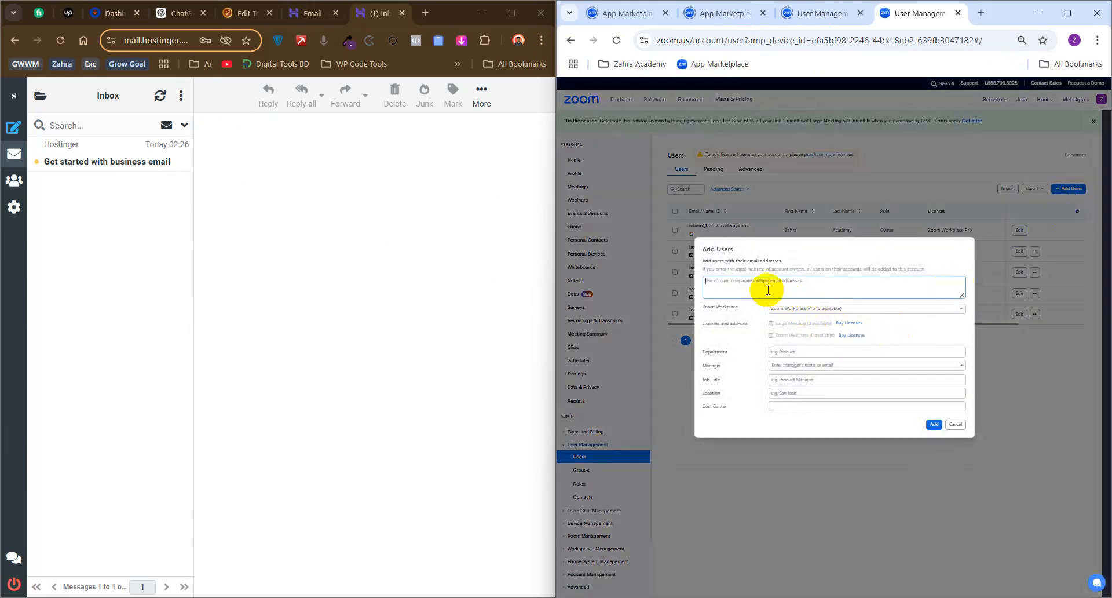
click(768, 290)
key(ctrl+v)
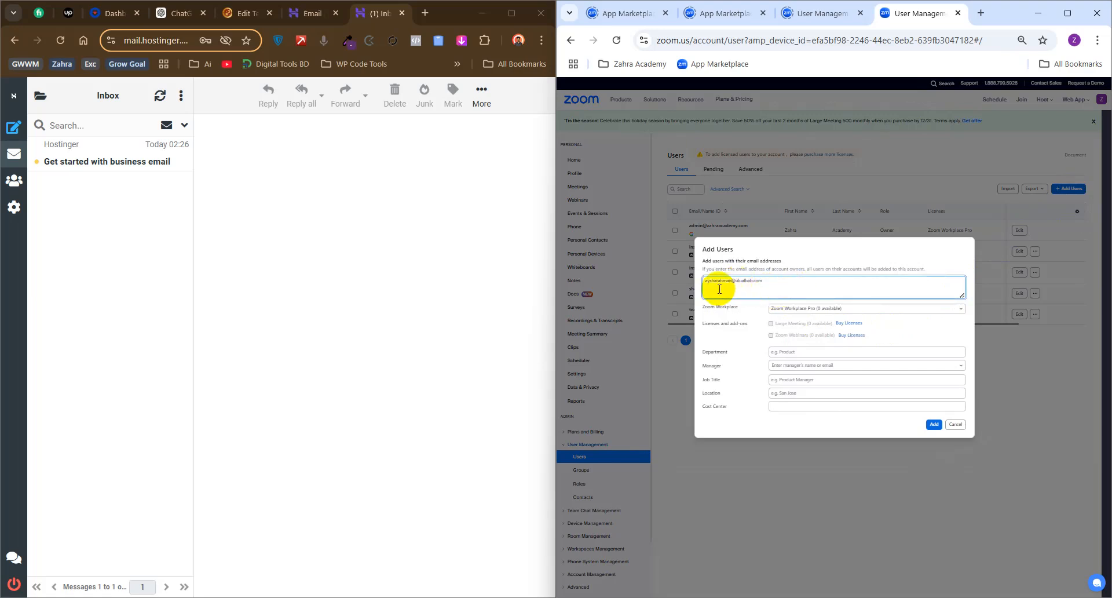
click(808, 310)
click(808, 322)
click(810, 344)
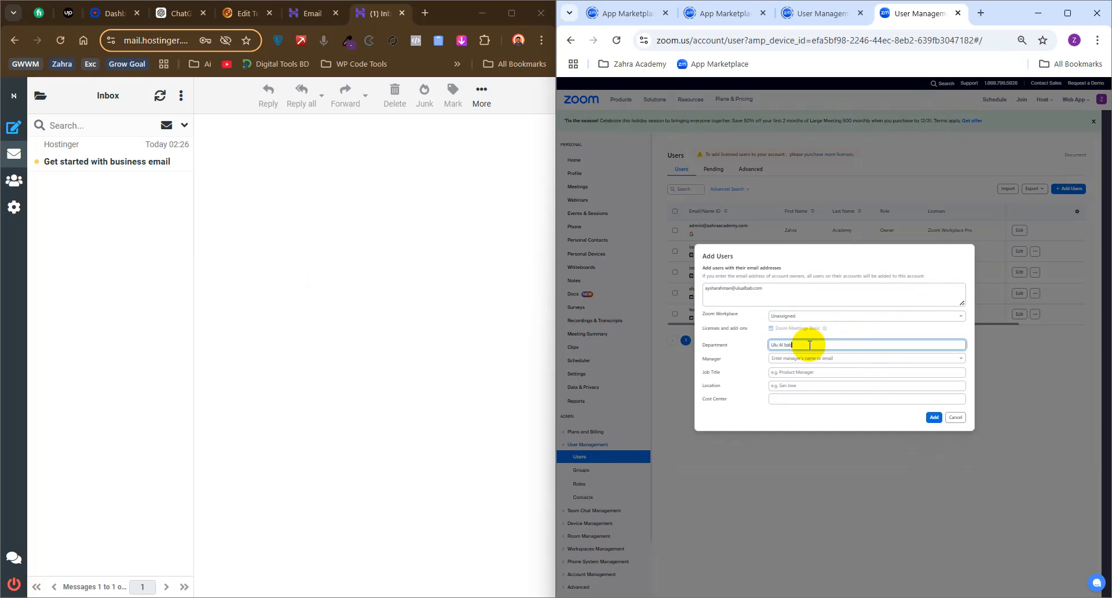
click(806, 358)
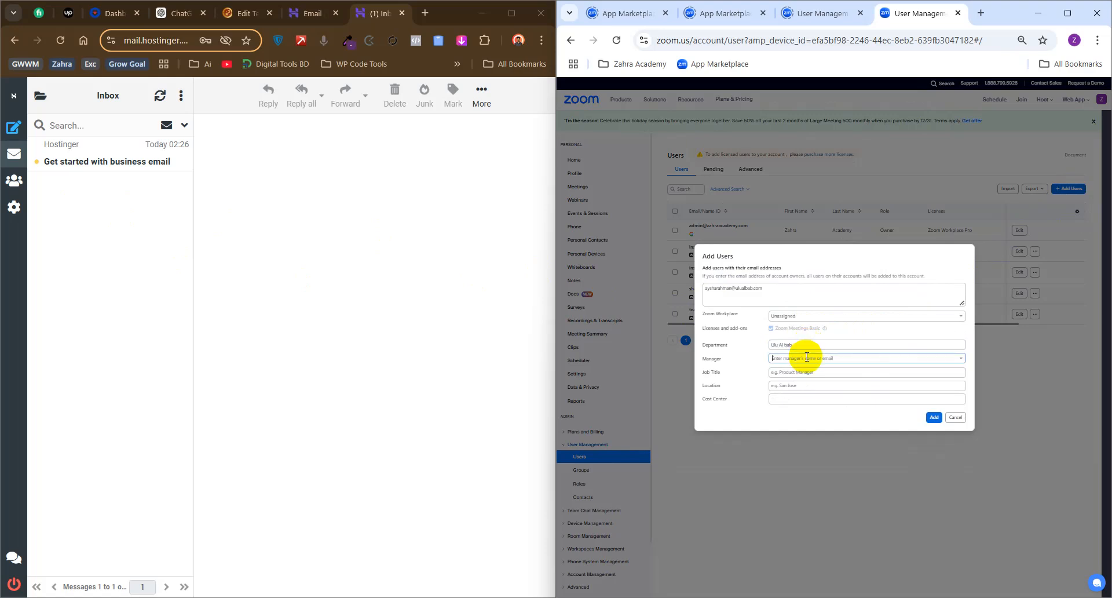
click(836, 412)
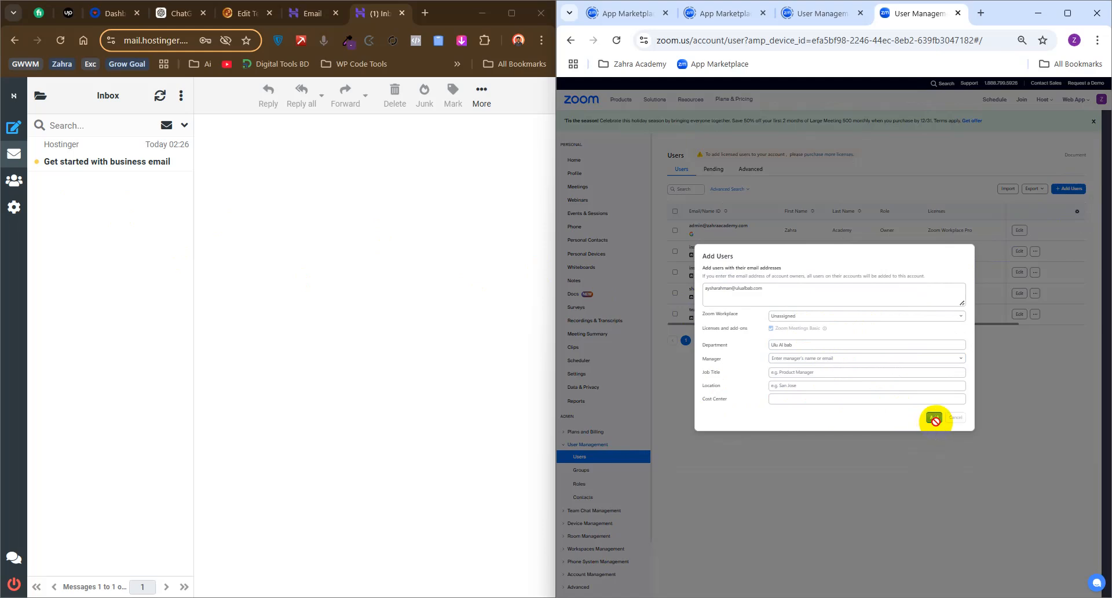
click(933, 417)
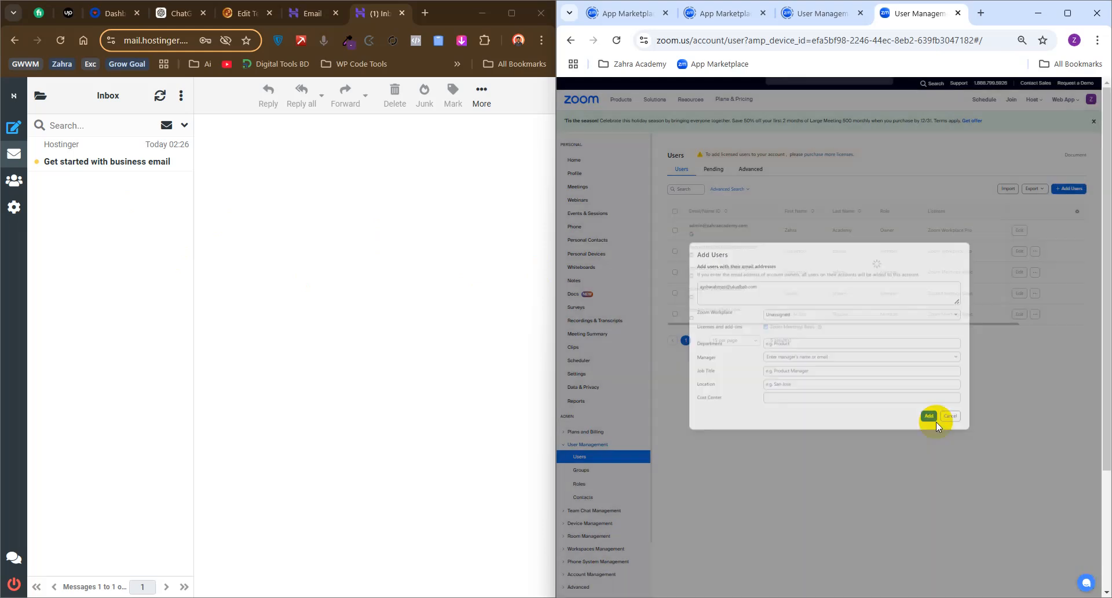
Refresh the teacher's webmail inbox, open the Zoom account invitation and follow its activation link.
click(160, 97)
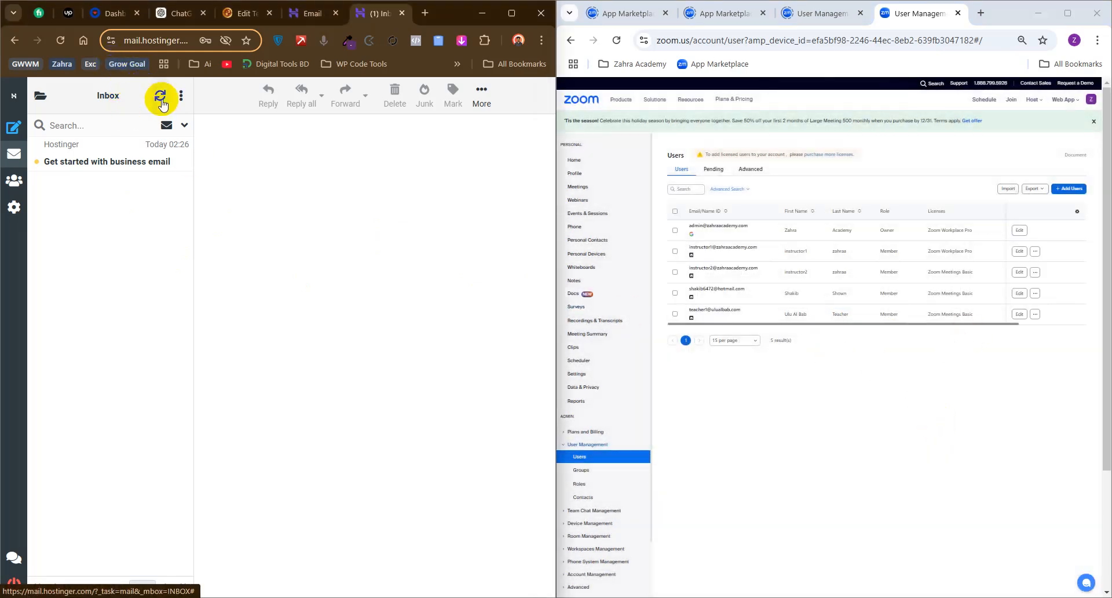
click(161, 100)
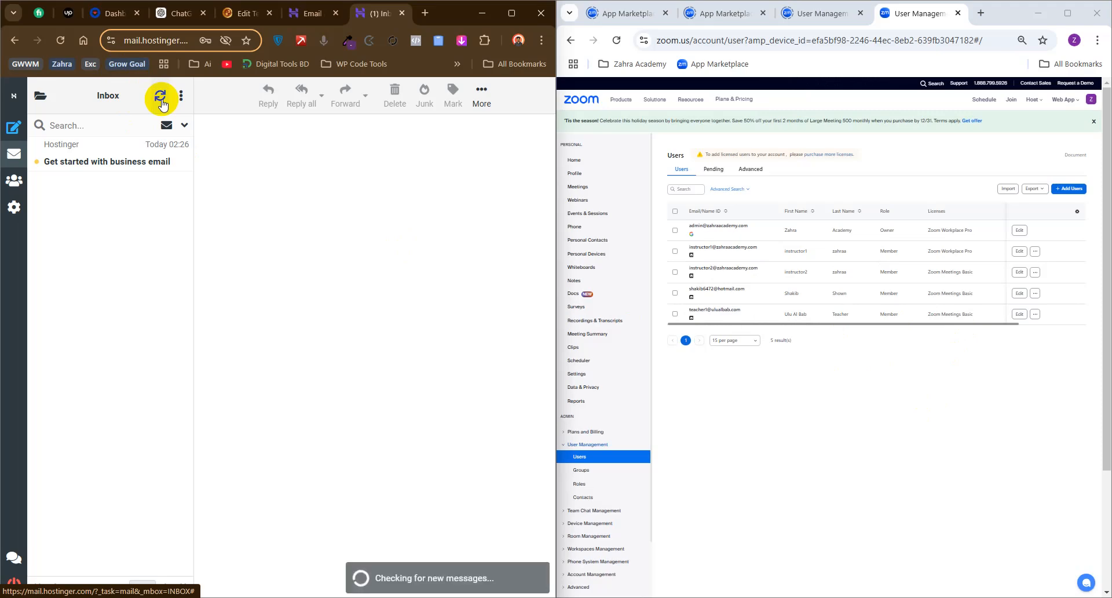
click(82, 162)
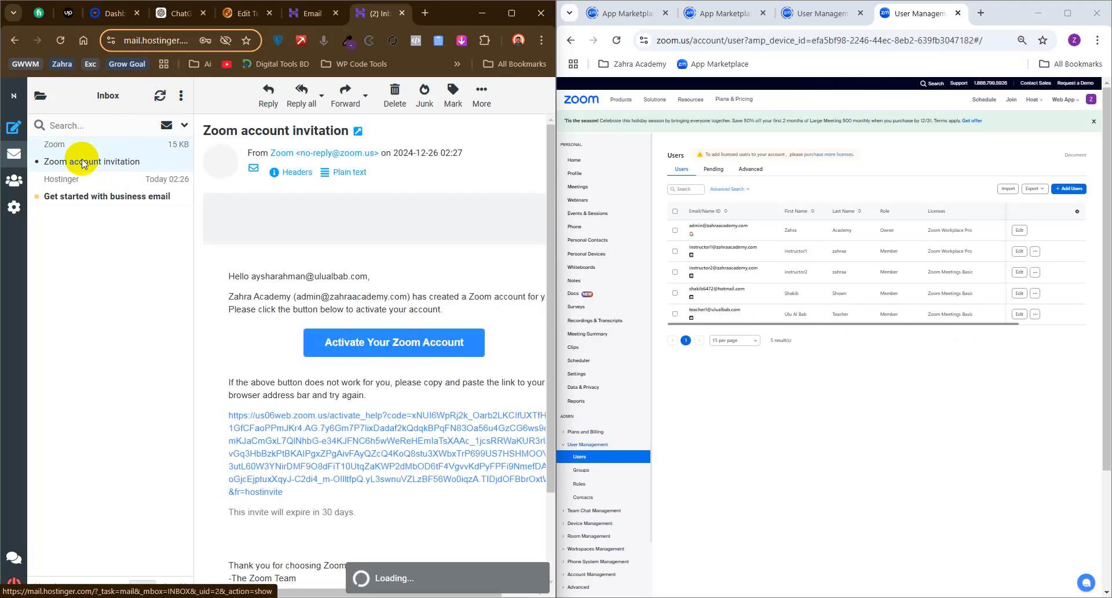
click(381, 414)
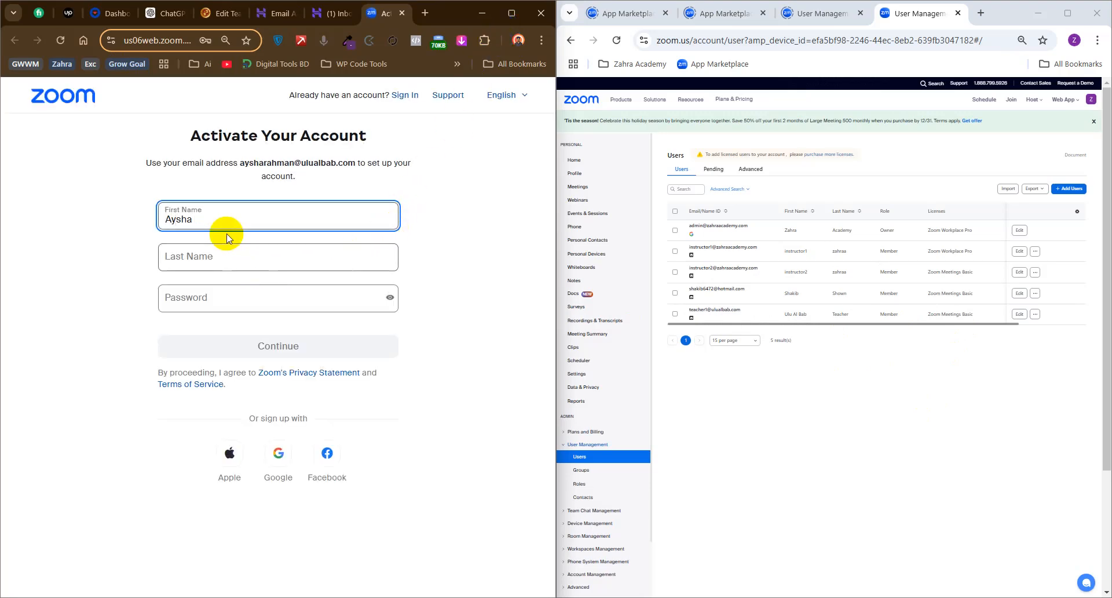
Enter the teacher's first and last name and an account password that meets the rules, and activate the Zoom account.
click(248, 275)
click(251, 265)
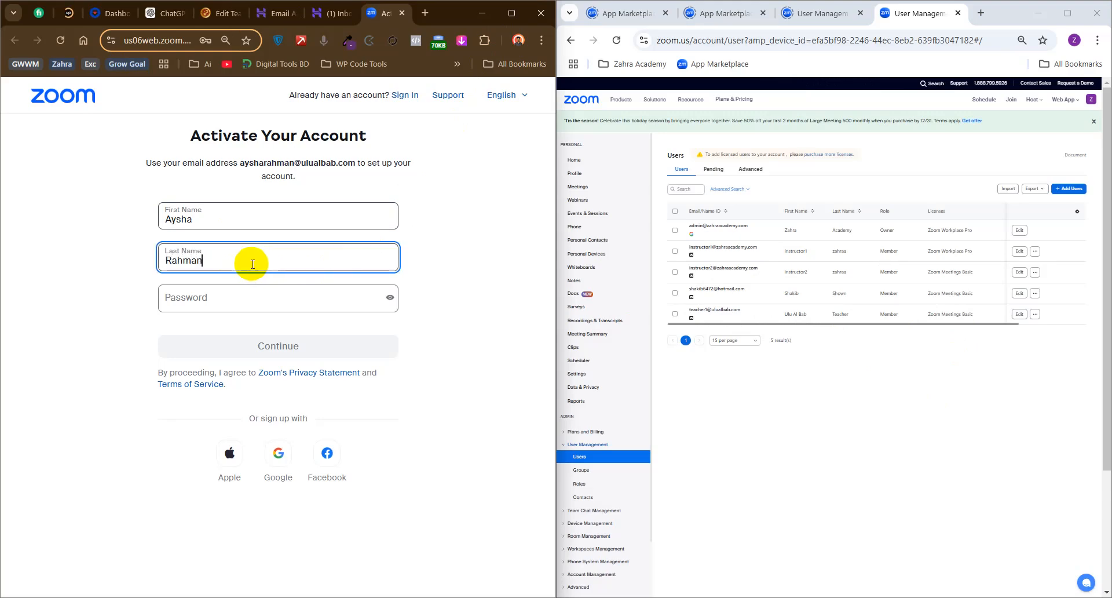
click(260, 292)
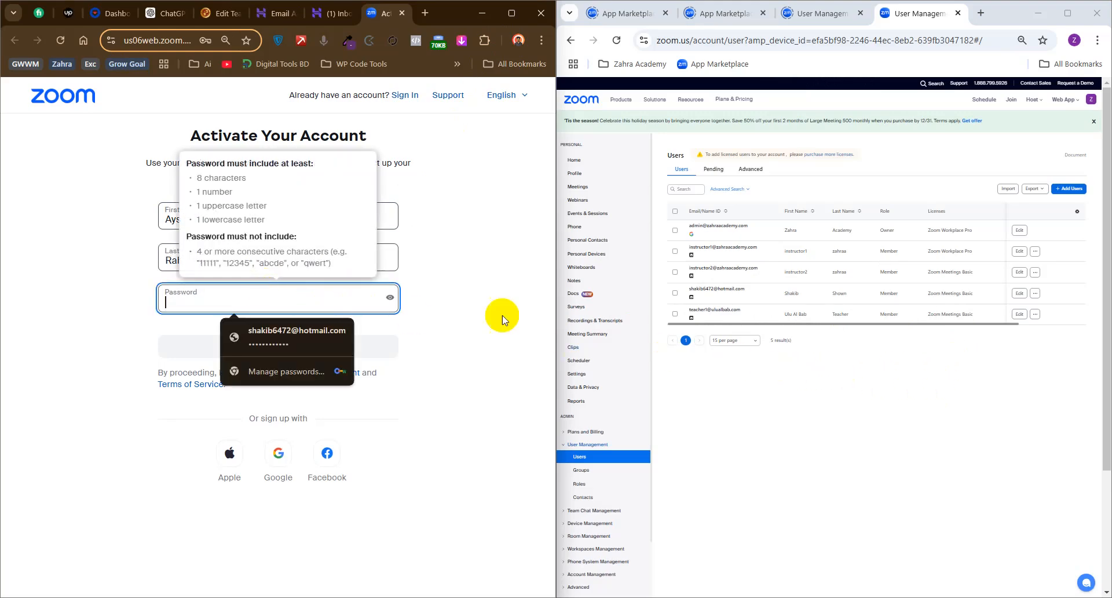
key(super+v)
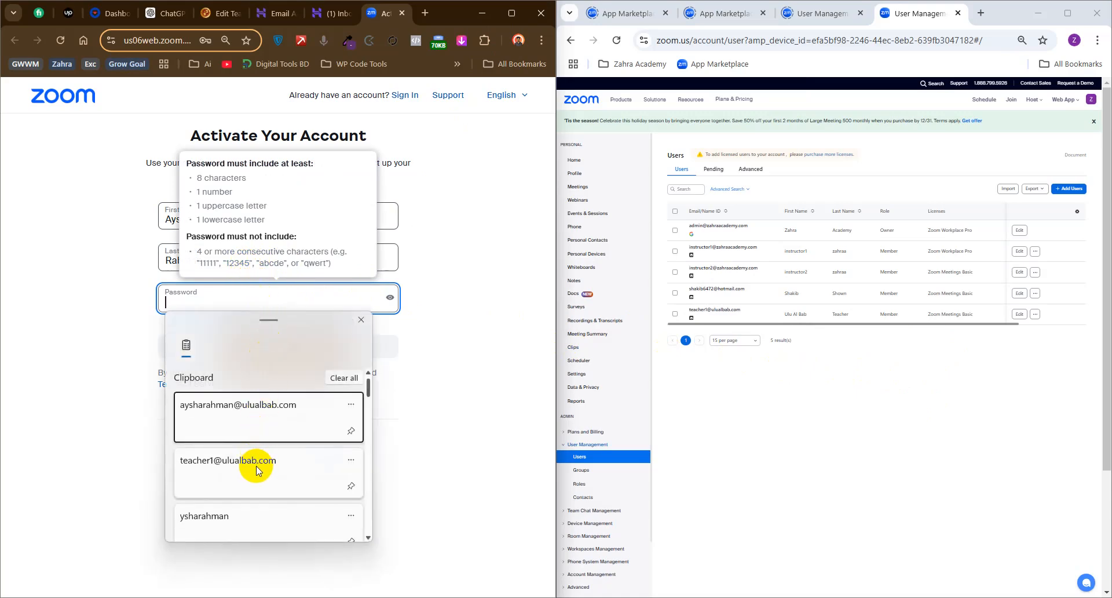
click(224, 515)
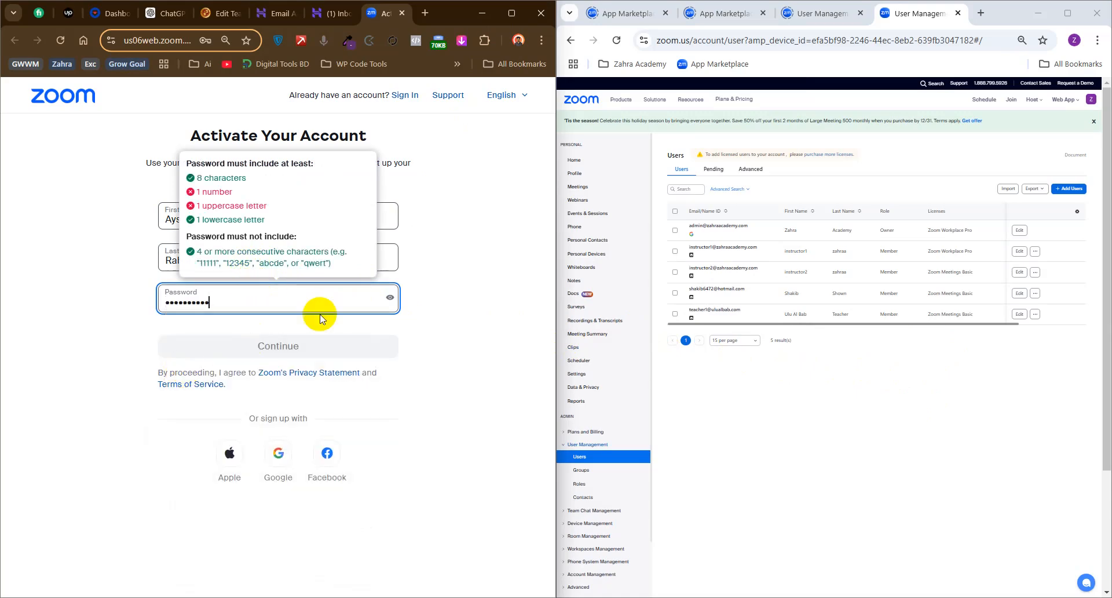
click(382, 300)
click(168, 302)
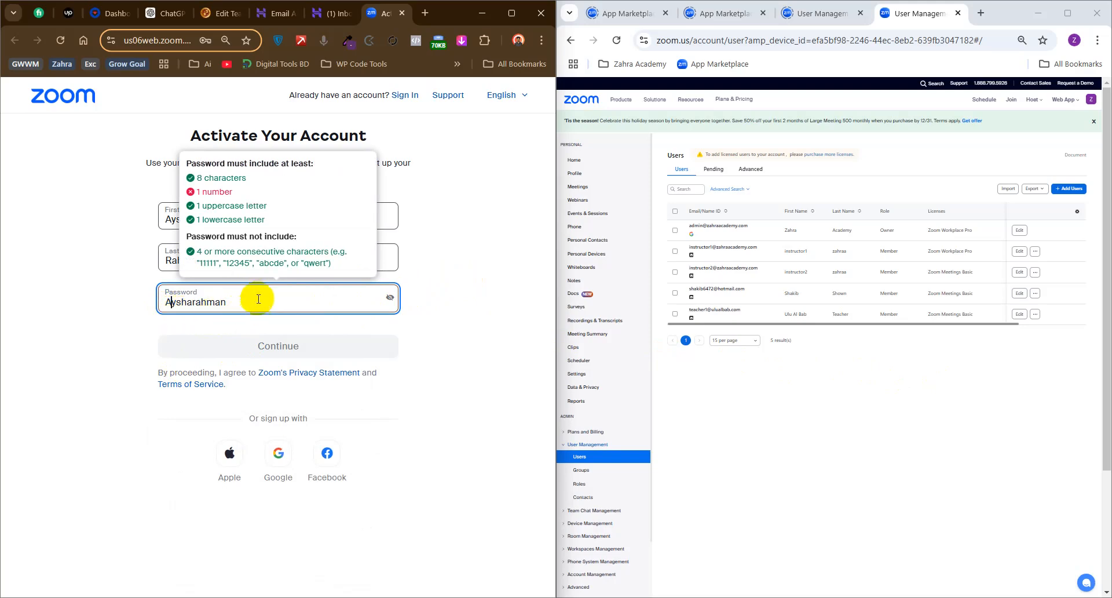
click(265, 305)
click(278, 346)
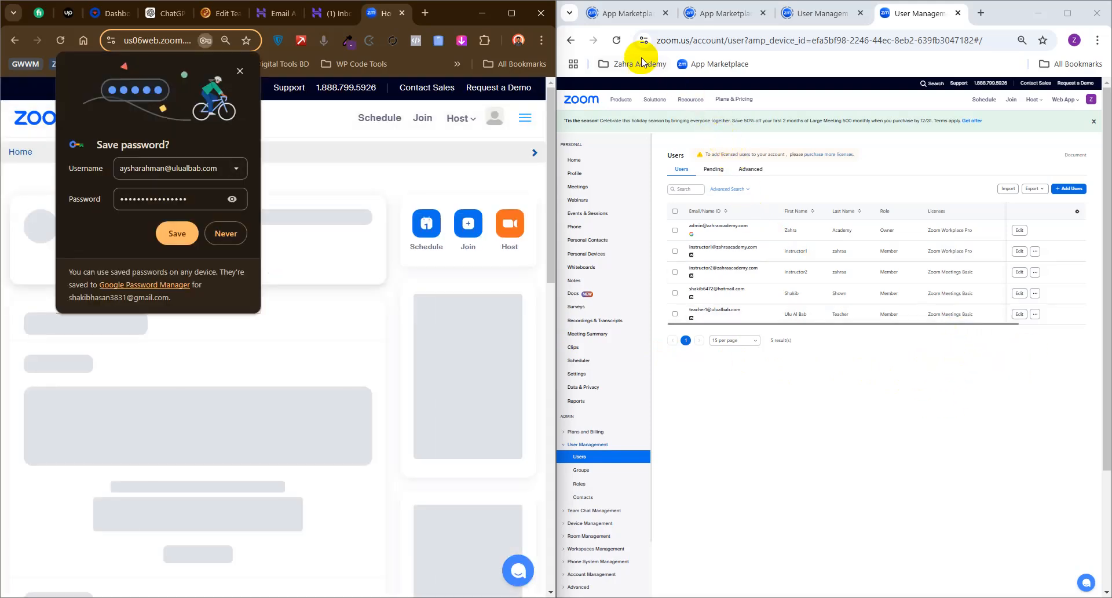
Copy the new user's ID from the Zoom profile URL into the teacher post's Zoom ID field and update the post.
click(617, 40)
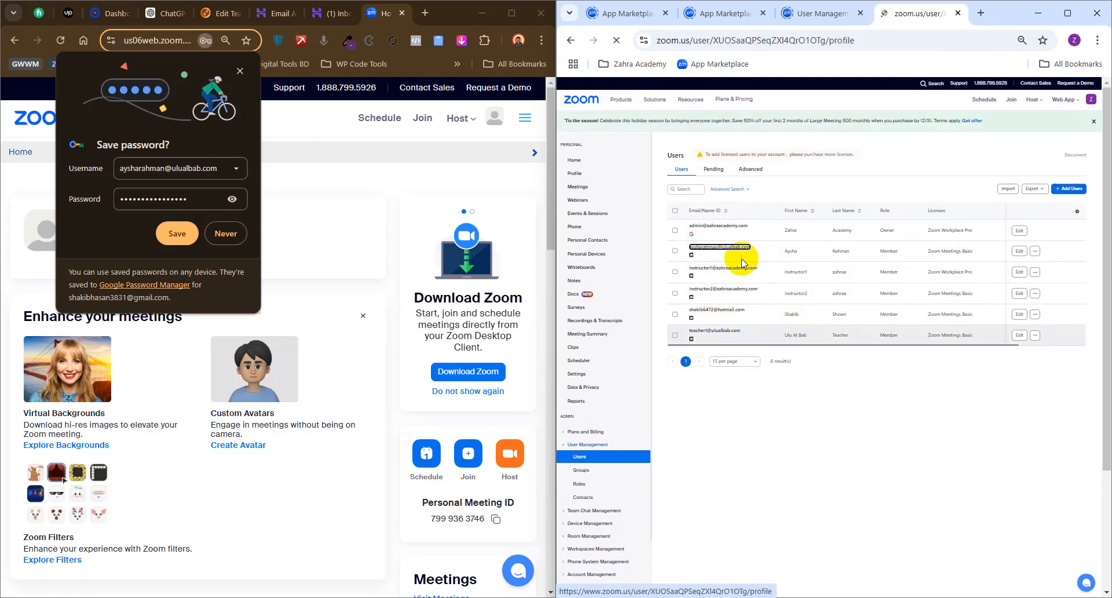
double_click(756, 40)
key(ctrl+c)
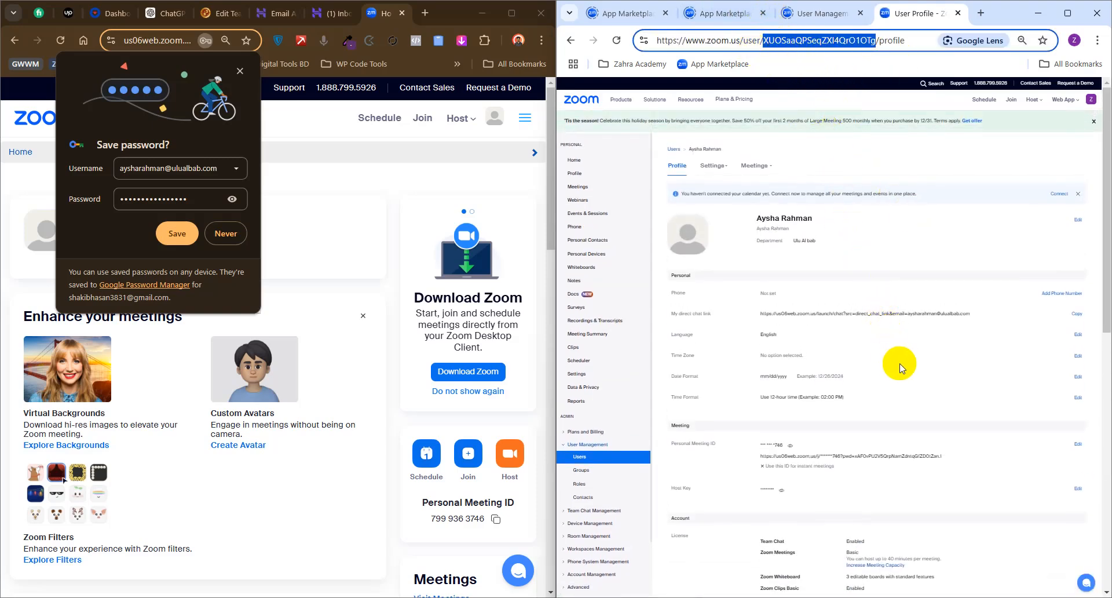
click(511, 13)
click(456, 17)
click(277, 367)
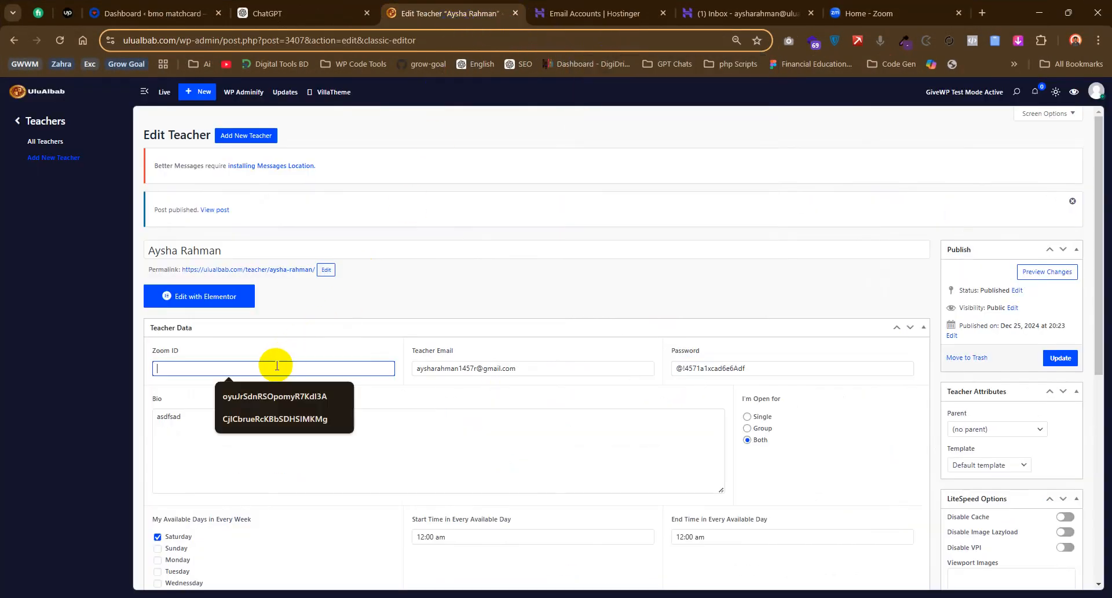
key(ctrl+v)
click(1060, 357)
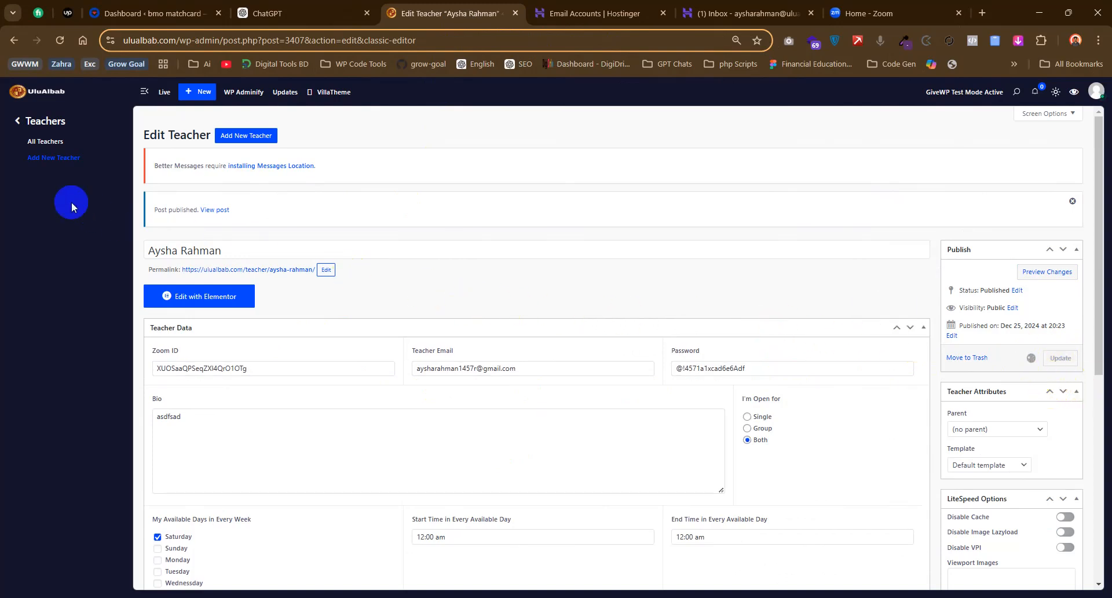
Open the Tutor LMS Pro courses list in a new tab and edit the course Mastering Arabic Language Level 2.
click(30, 126)
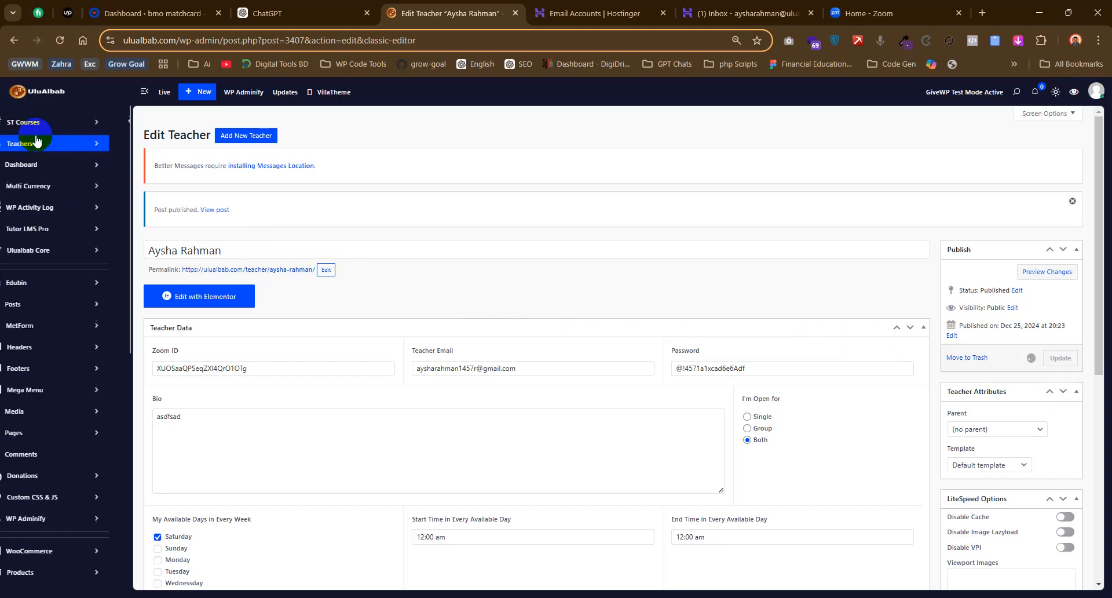
click(73, 237)
middle_click(50, 143)
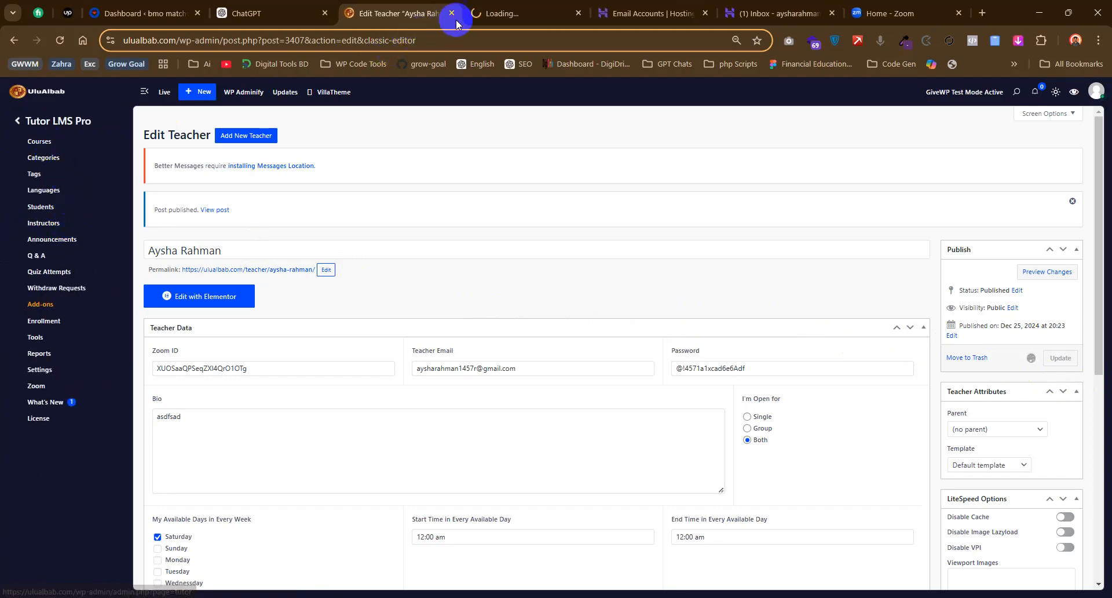
click(489, 17)
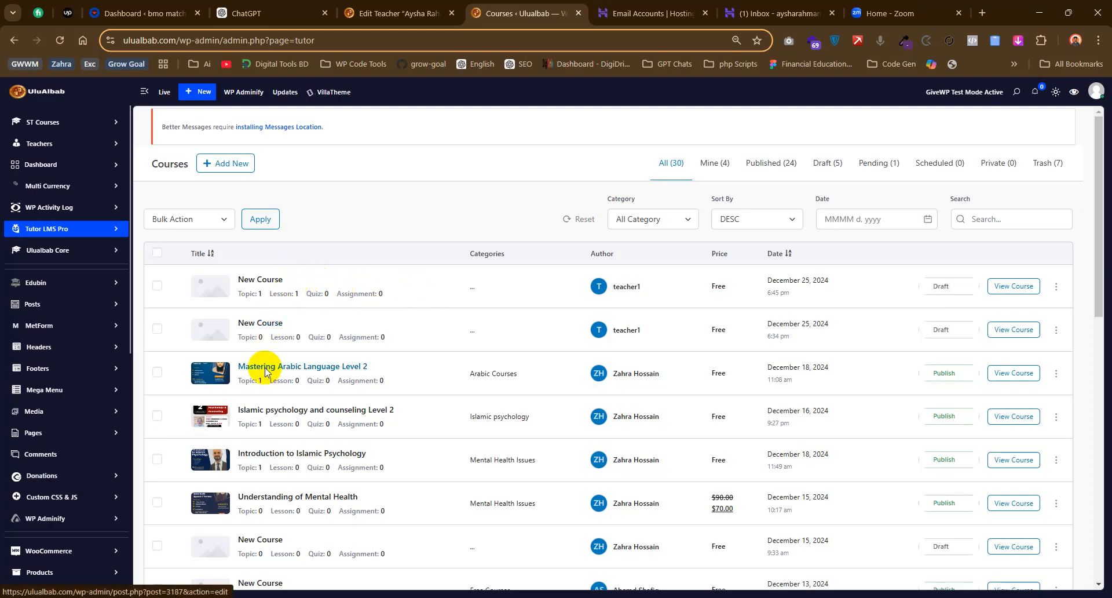
click(265, 369)
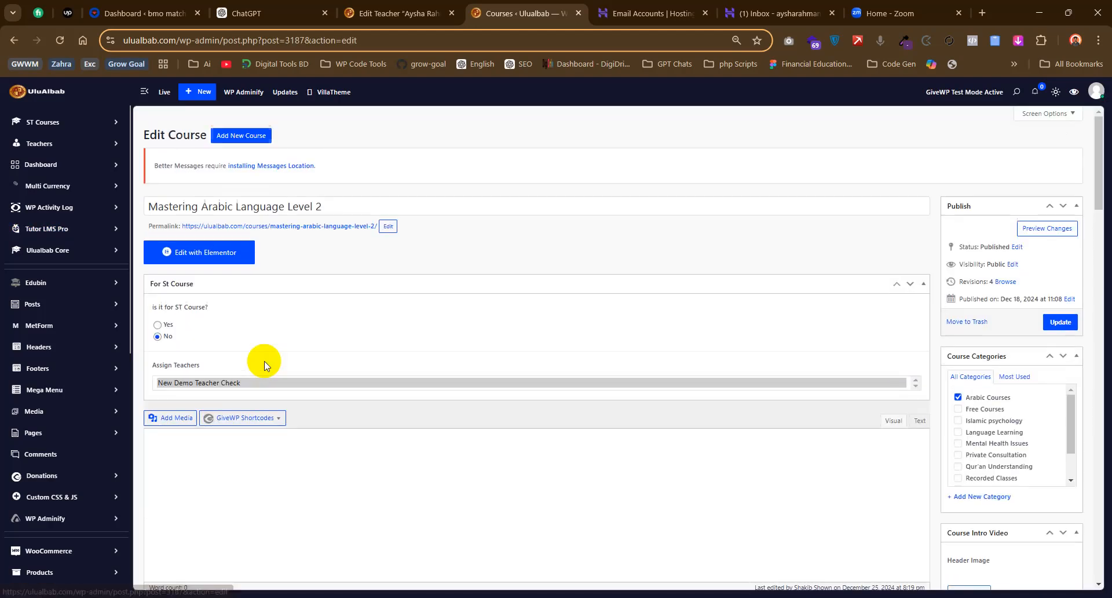
Start a Zoom live lesson in the course topic New Zoom Checkng 1 and assign the new teacher to it.
scroll(373, 308, down, 20)
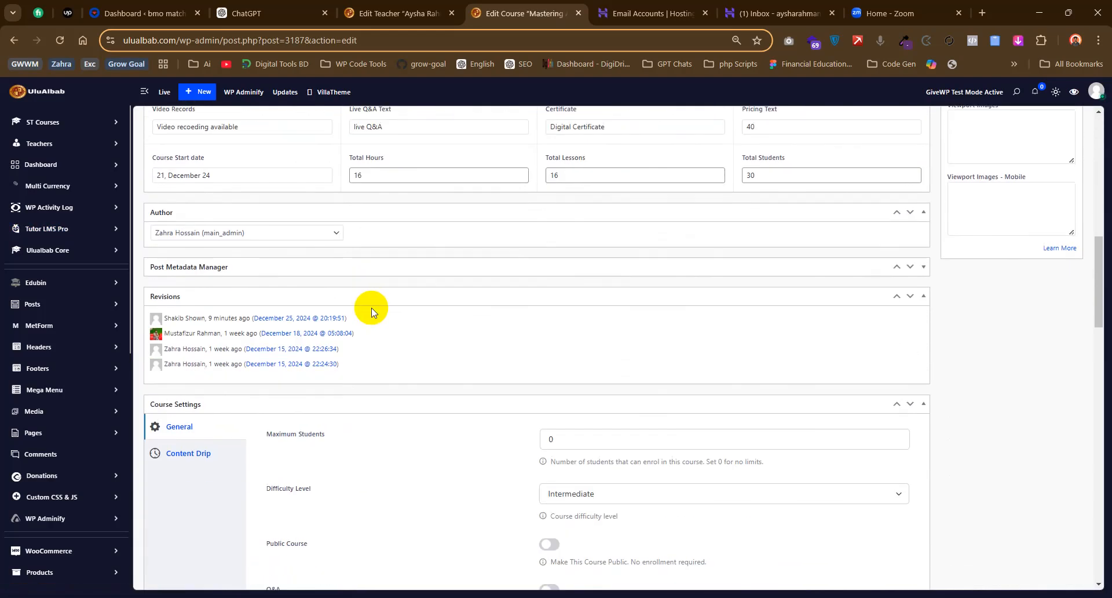
scroll(380, 351, down, 2)
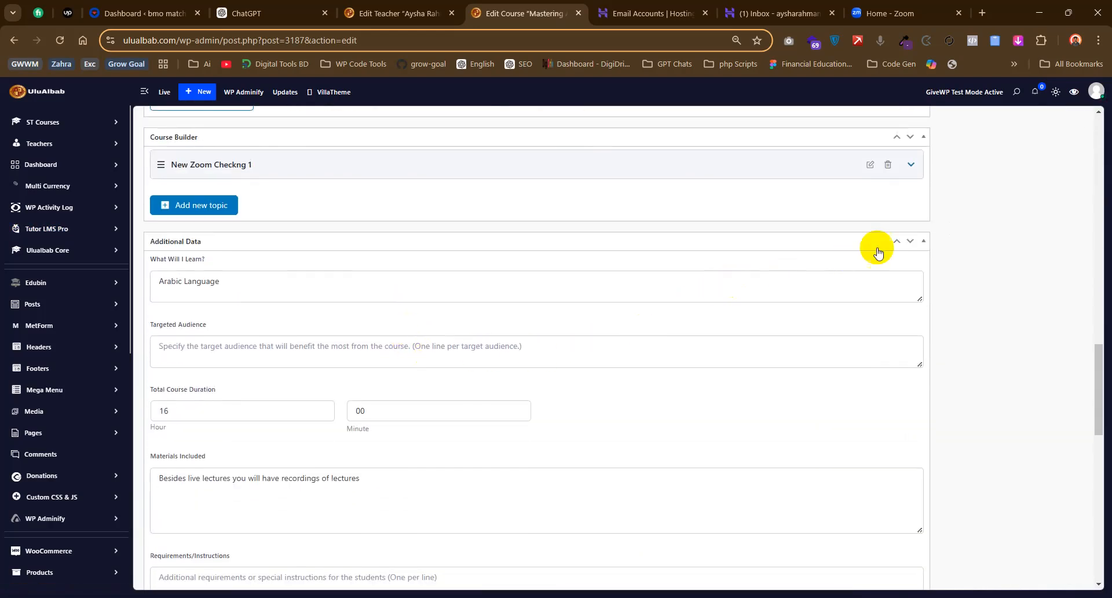
click(911, 163)
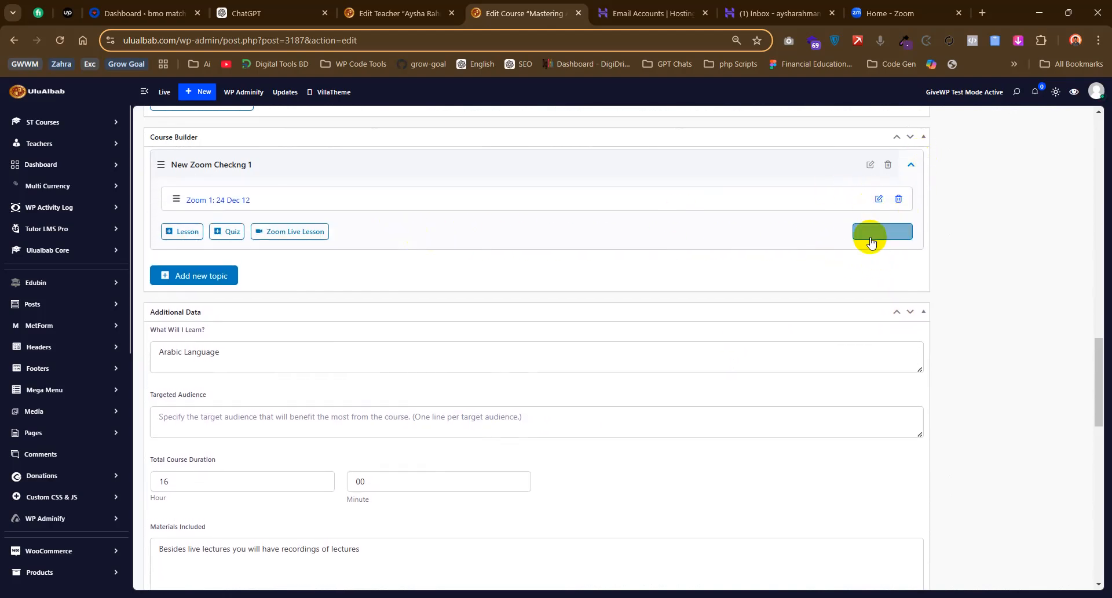
click(317, 238)
scroll(638, 458, down, 2)
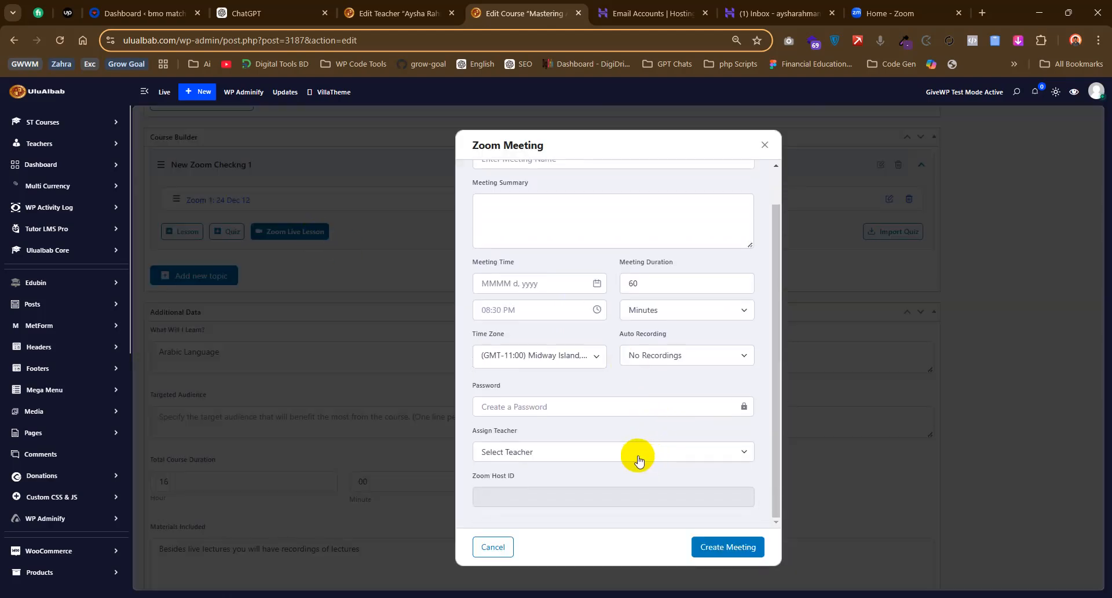
click(590, 450)
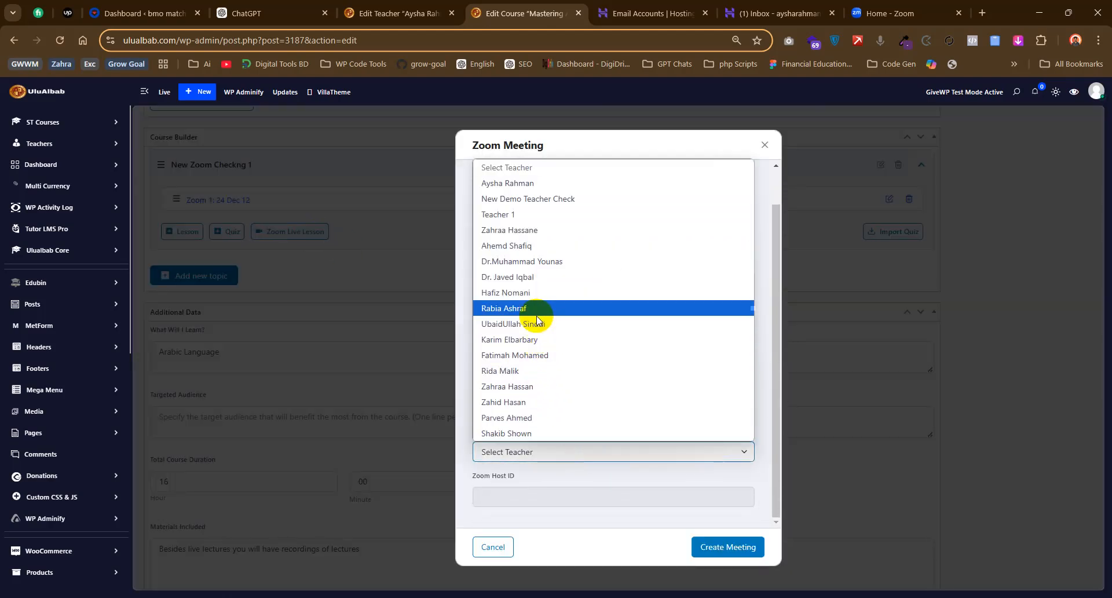
click(524, 184)
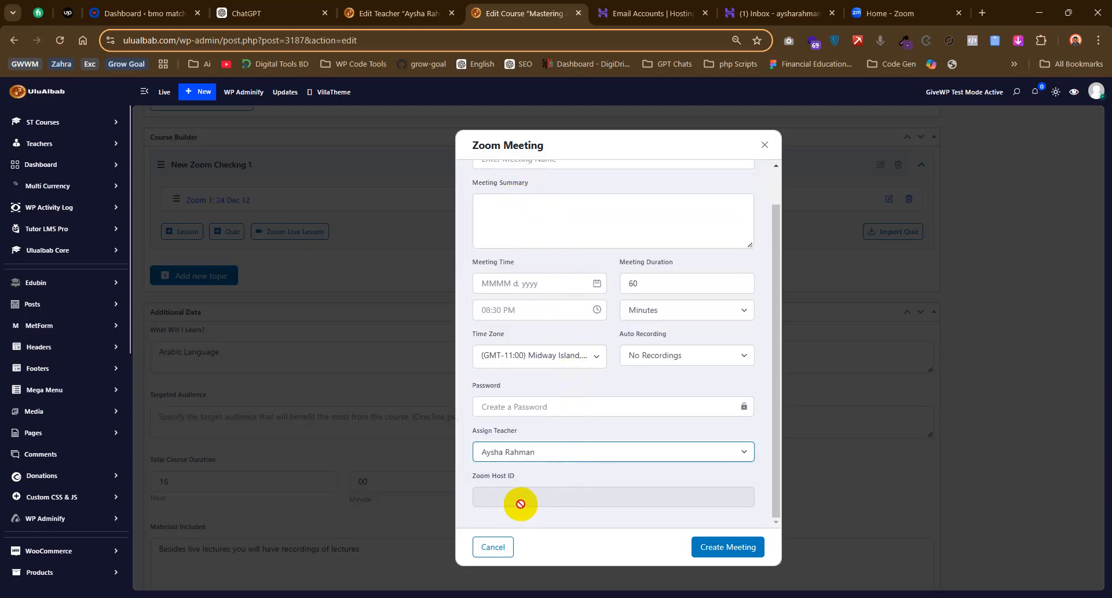
Return to the new teacher's post and update it again to save the Zoom ID.
click(443, 14)
click(1061, 358)
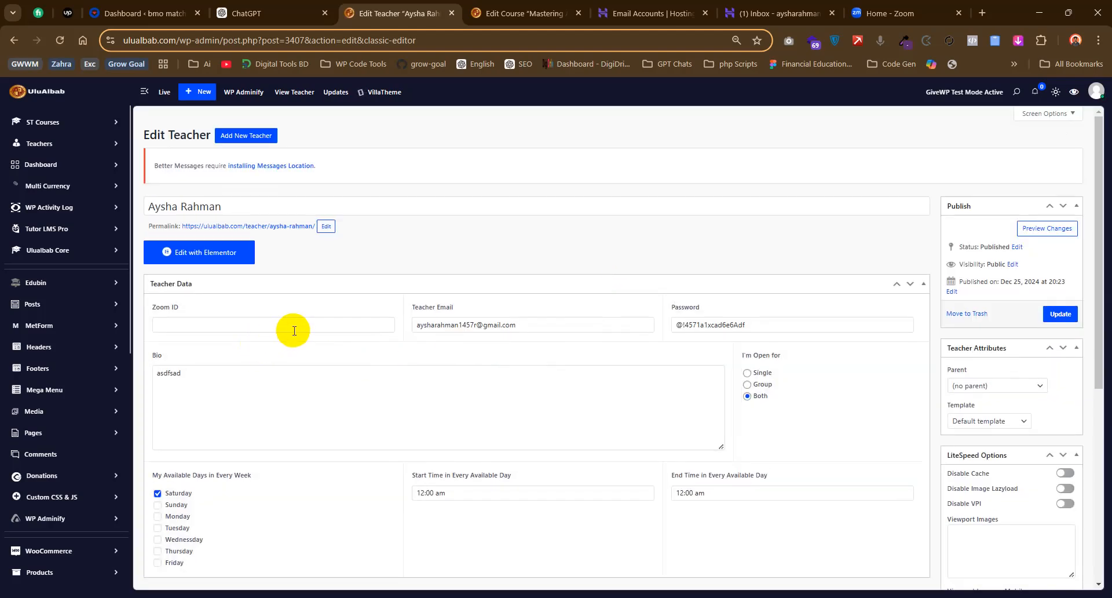
Paste the copied Zoom user ID into the teacher post's empty Zoom ID field and update the post.
click(295, 328)
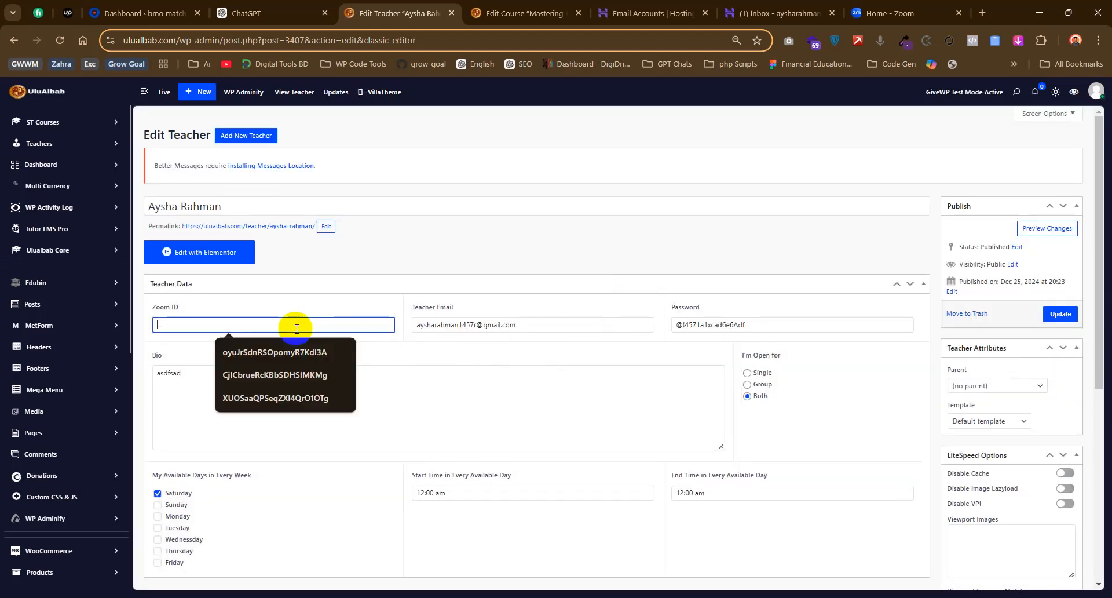
text(XUOSaaQPSeqZXl4QrO1OTg)
click(416, 350)
click(1061, 313)
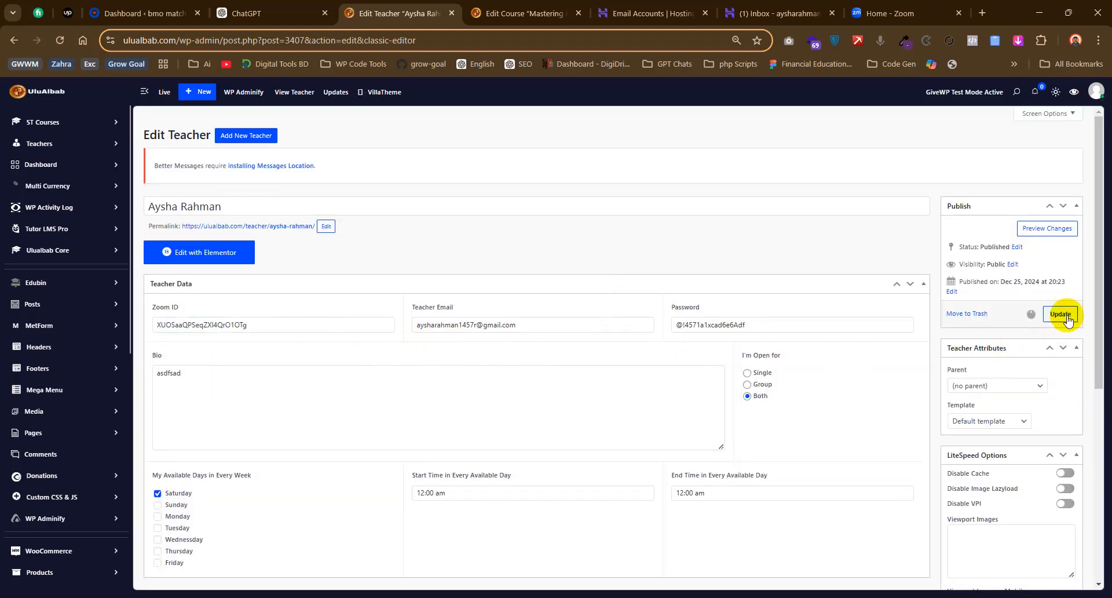
scroll(995, 392, down, 6)
scroll(800, 384, up, 4)
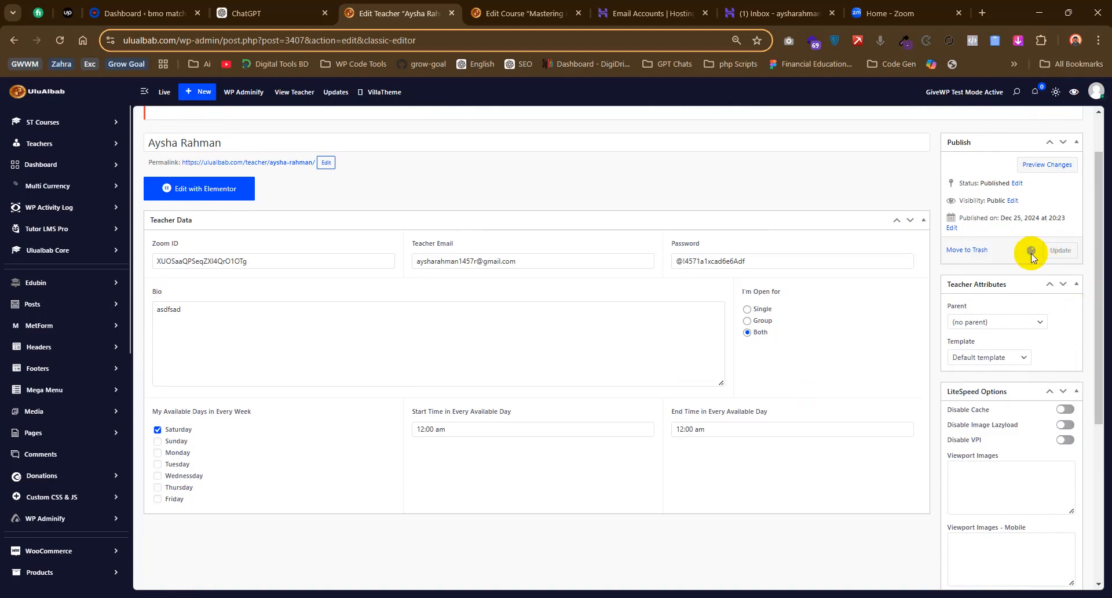
Return to the course's Zoom meeting form and select different existing teachers in turn to check their Zoom Host ID.
click(507, 13)
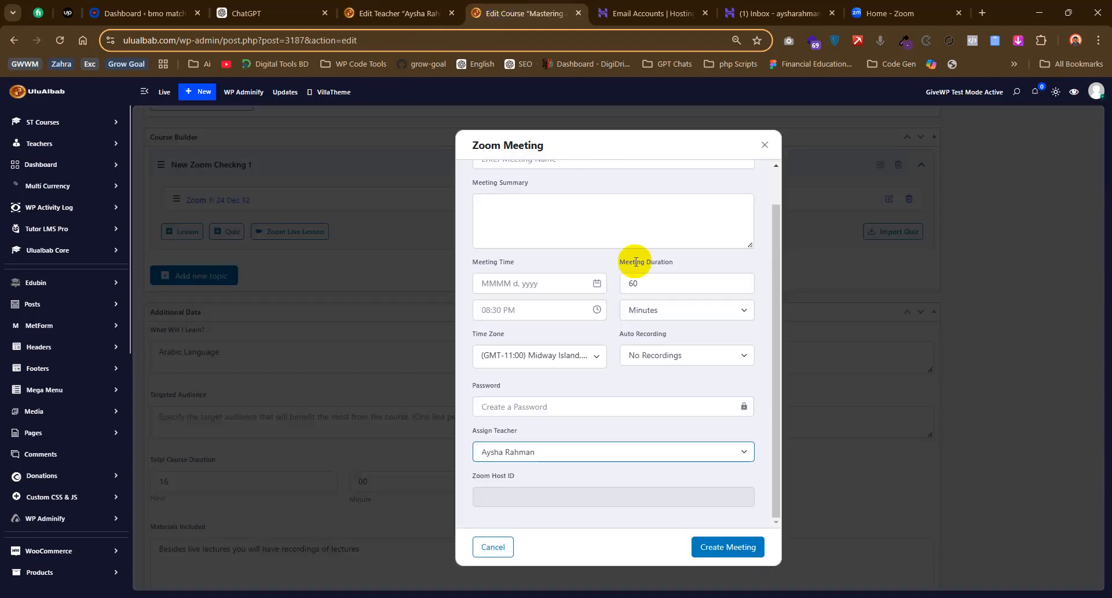
click(570, 455)
click(551, 436)
click(547, 452)
click(537, 418)
drag(591, 497, 474, 502)
click(596, 455)
click(566, 432)
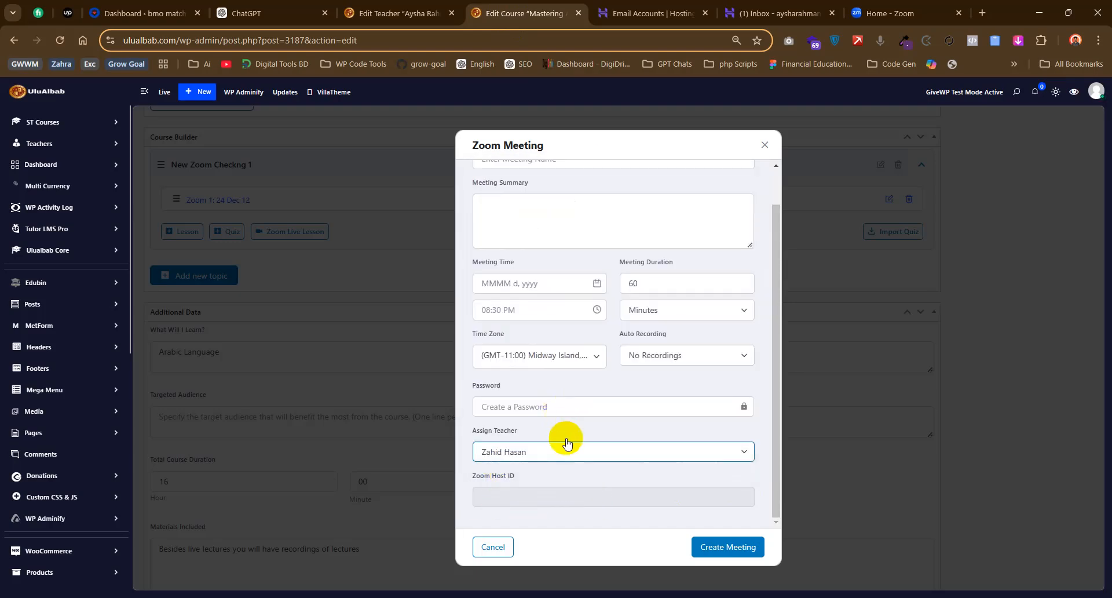
Check the Zoom Host ID for two more assigned teachers, and close the Zoom meeting form without creating a meeting.
click(577, 457)
click(549, 354)
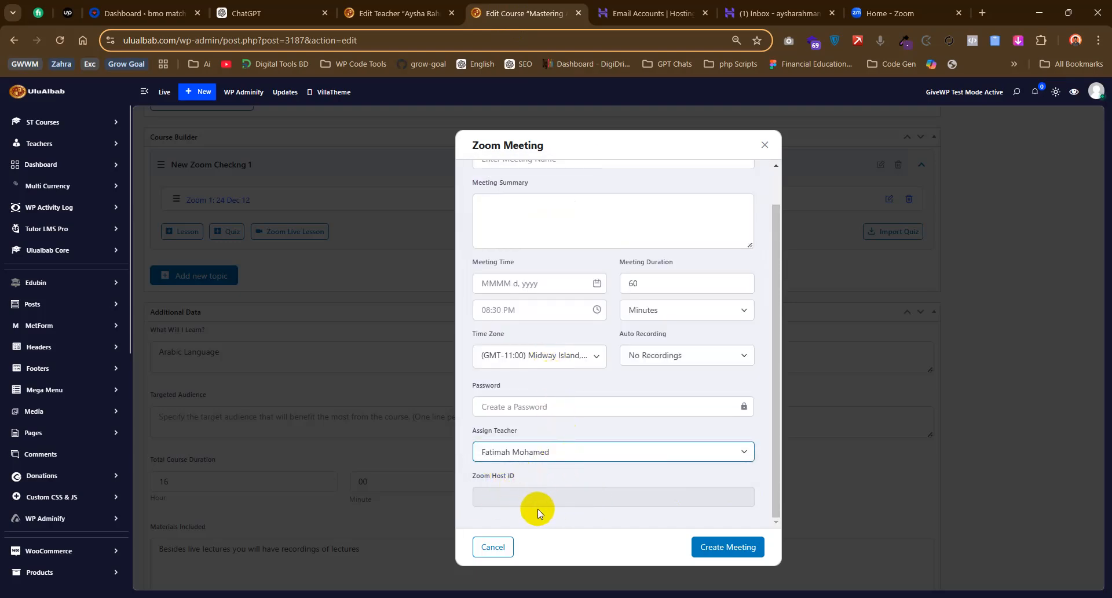
click(541, 457)
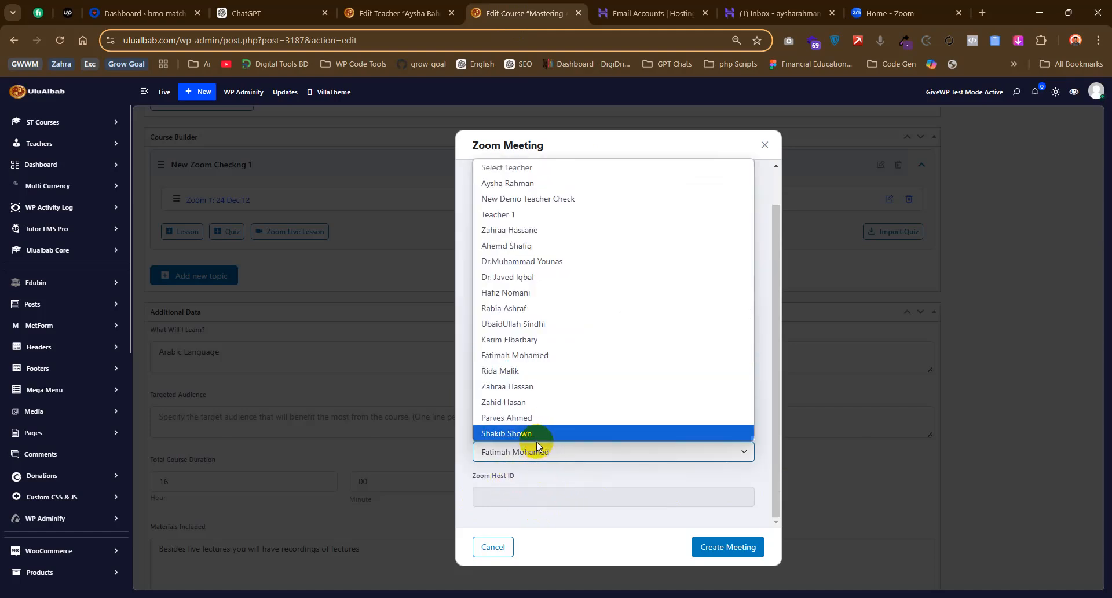
click(492, 421)
drag(582, 497, 486, 498)
scroll(637, 469, up, 2)
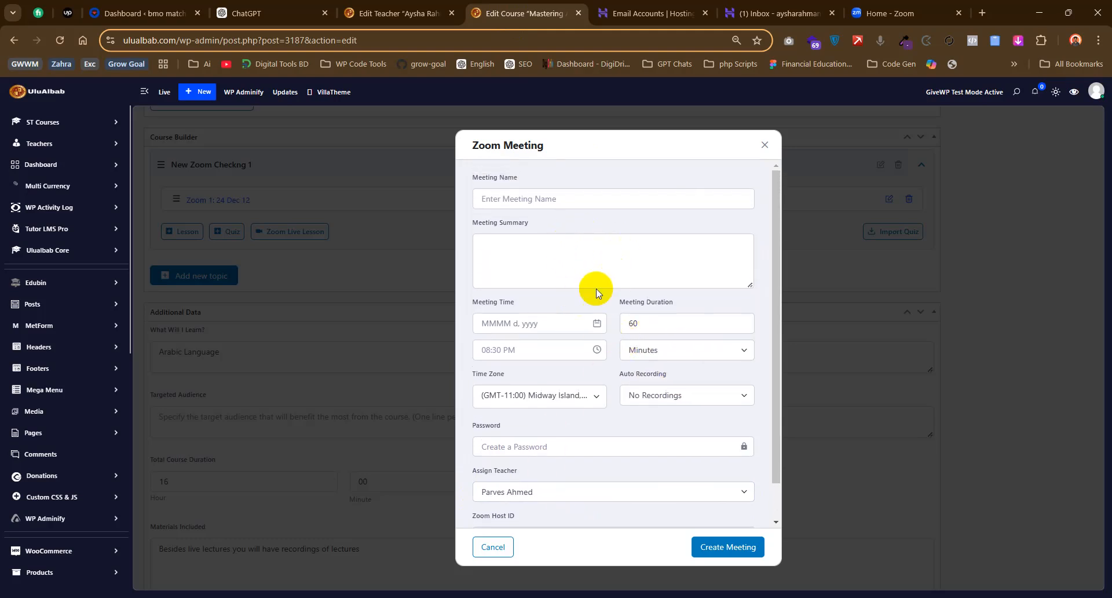
click(758, 149)
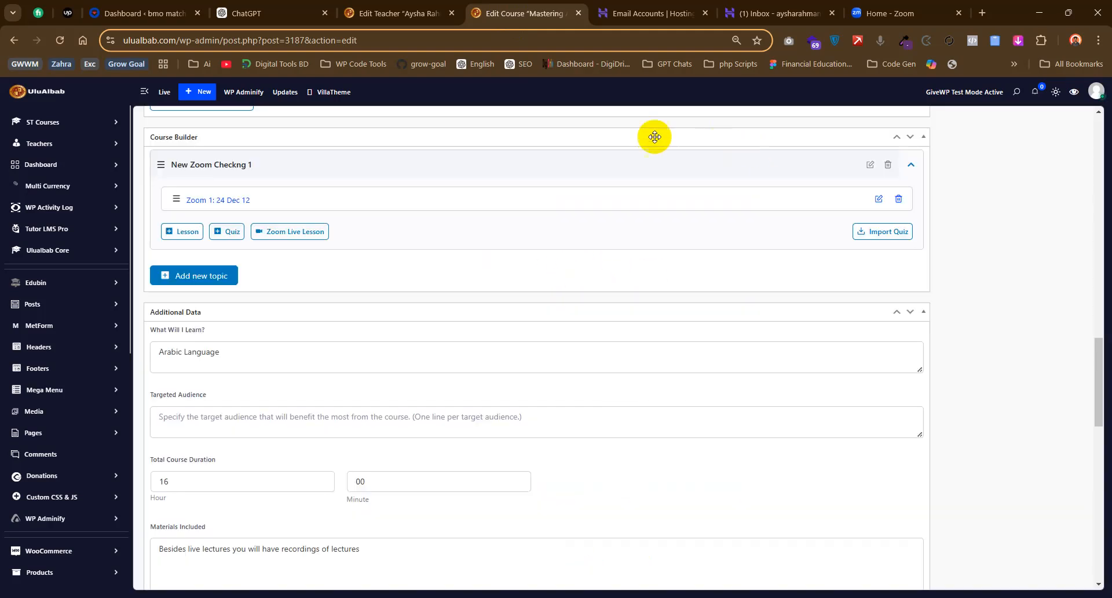